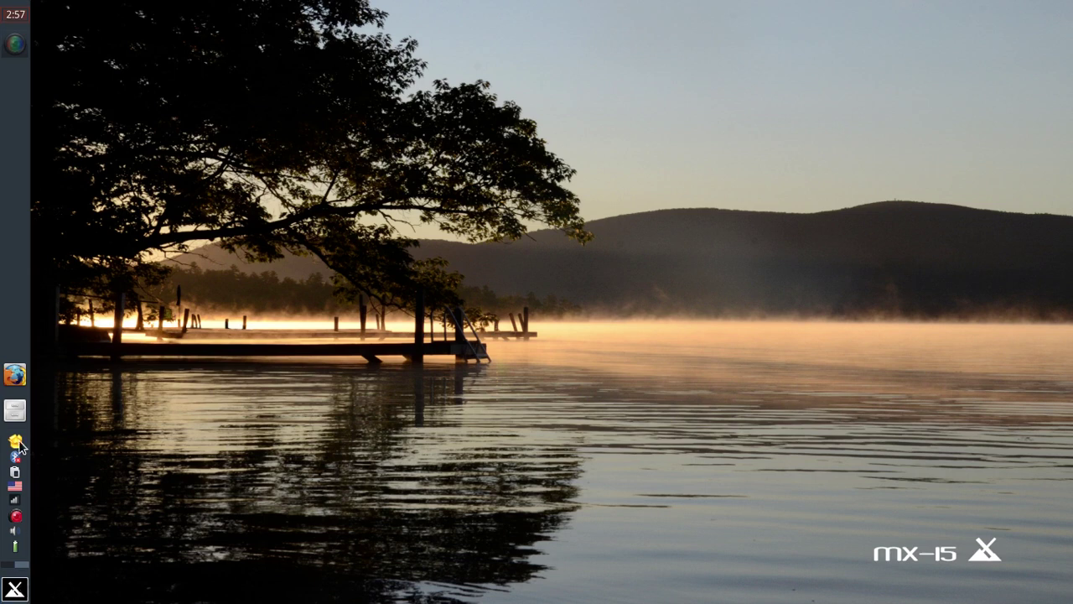
Check the updater tray icon, which reports 0 updates available
mouse_move(20, 444)
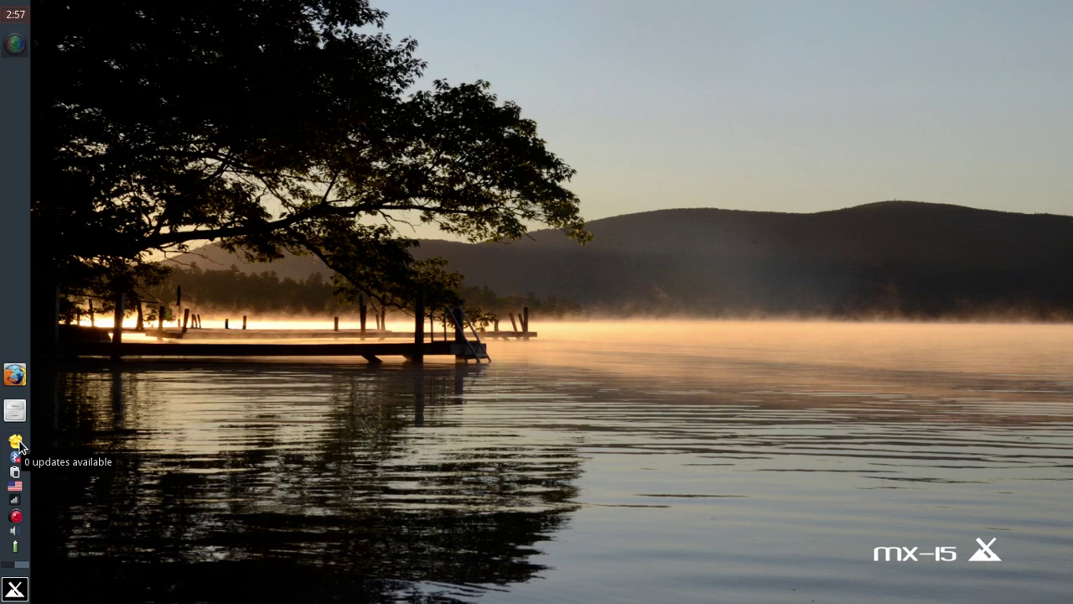
Open a terminal from the menu and run 'sudo ap-get update', entering the sudo password
click(15, 591)
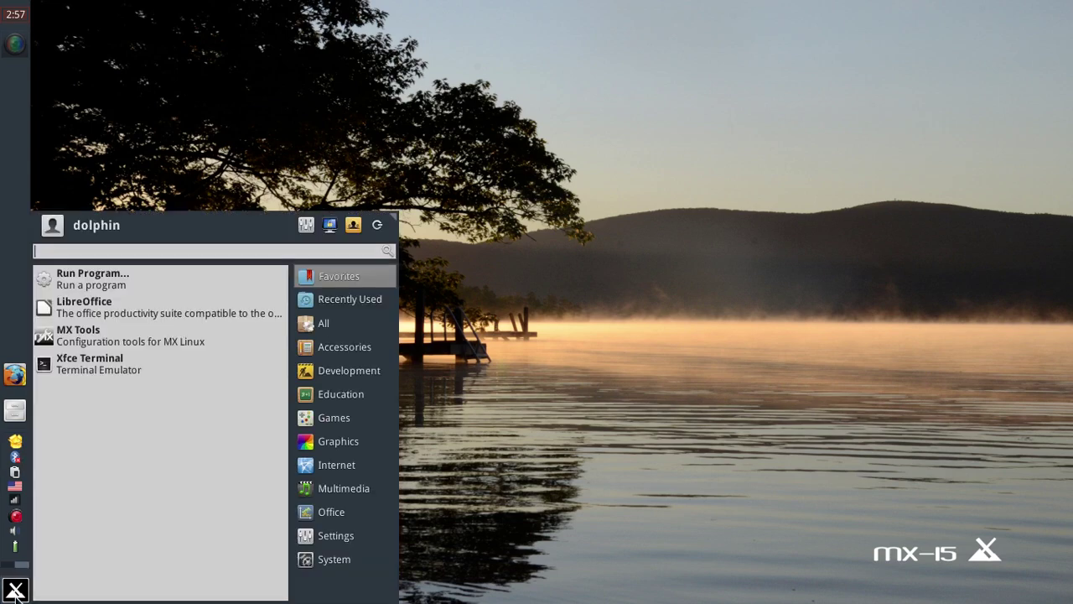
key(Down)
key(Down)
key(Down)
key(Return)
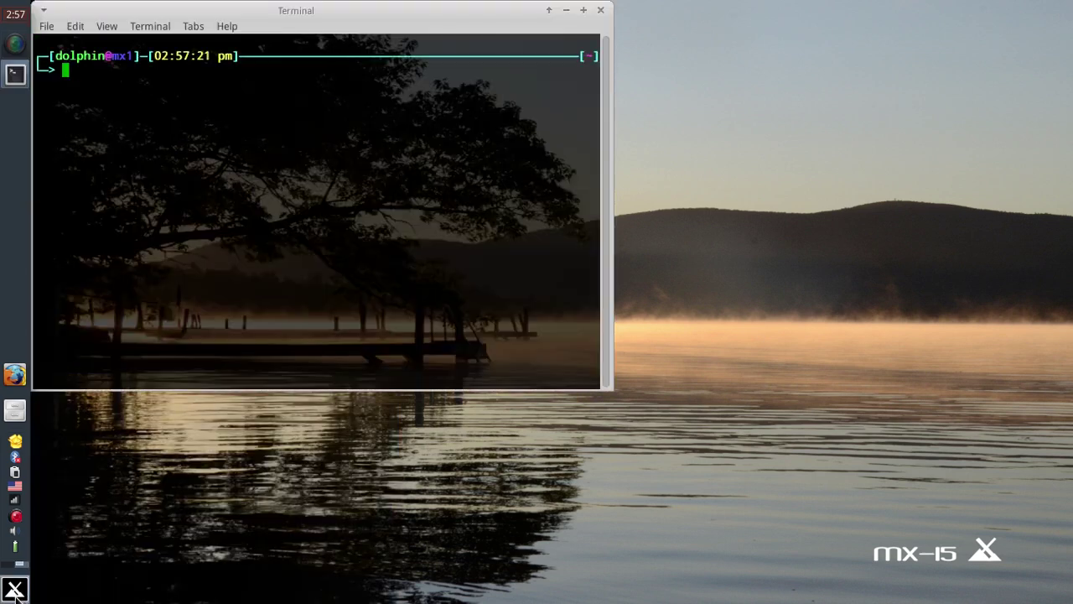
text(xp)
key(BackSpace)
key(BackSpace)
text(sudo ap-get)
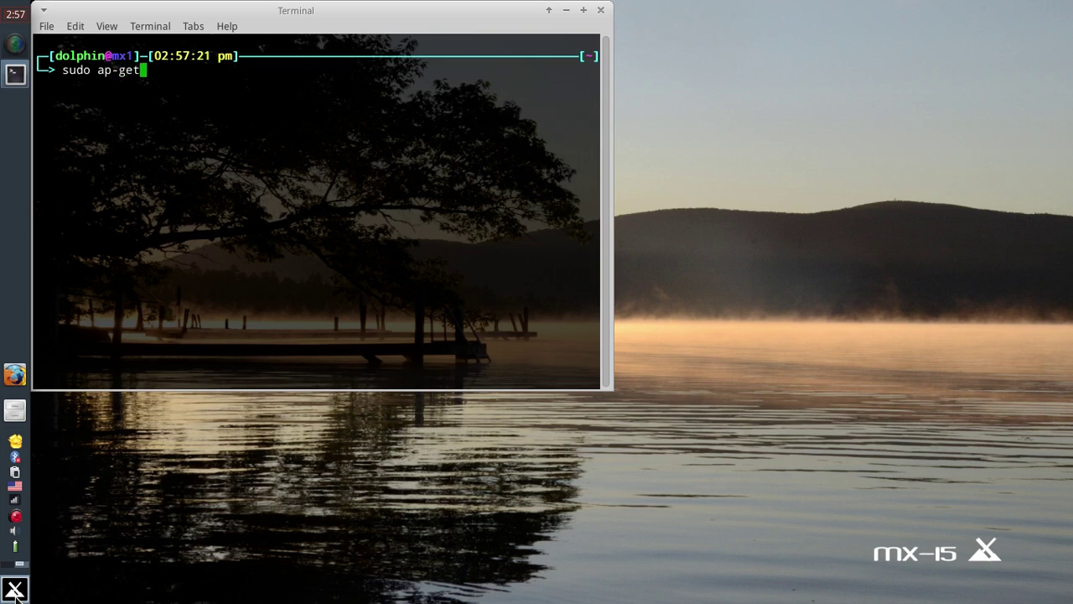
text( update)
key(Return)
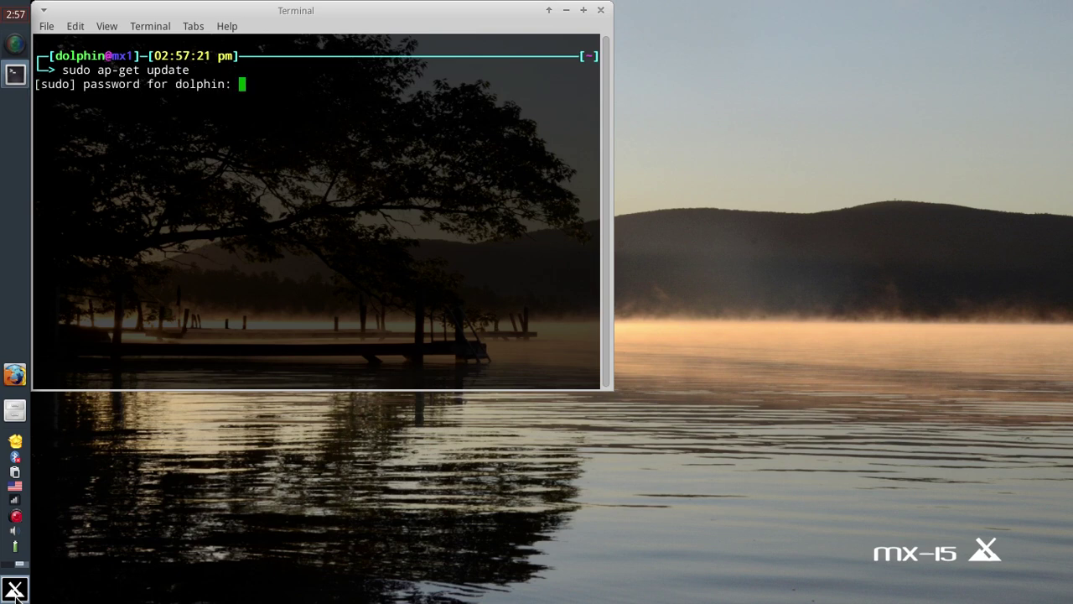
key(Return)
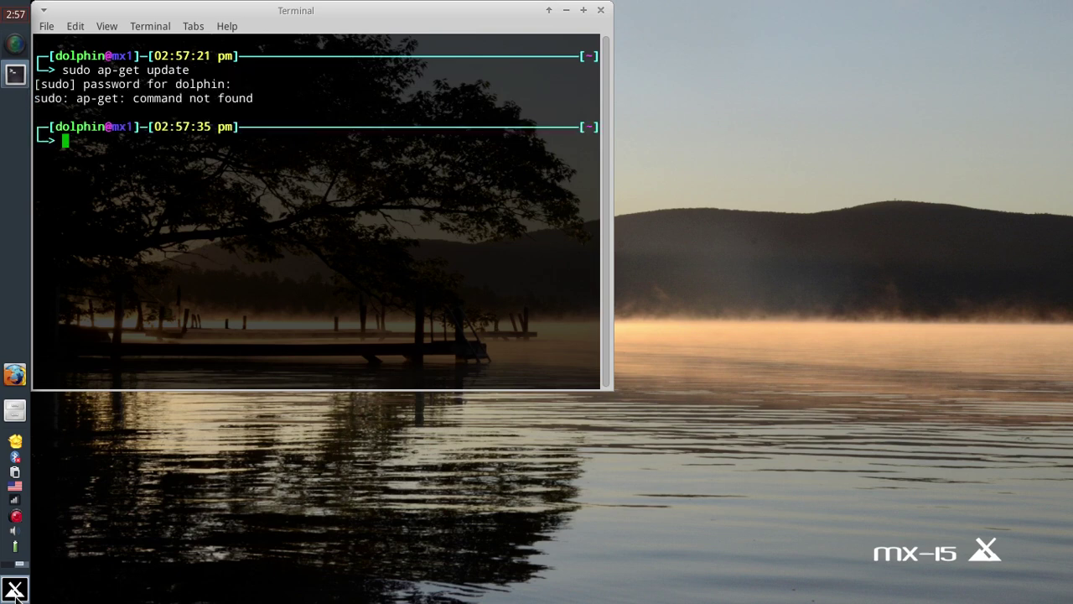
Correct the command to 'sudo apt-get update', run it, and dismiss the 23-updates notification
key(Up)
key(Left)
key(Left)
key(Left)
key(Left)
key(Left)
key(Left)
key(Left)
key(Left)
key(Left)
key(Left)
key(Left)
text(t)
key(Return)
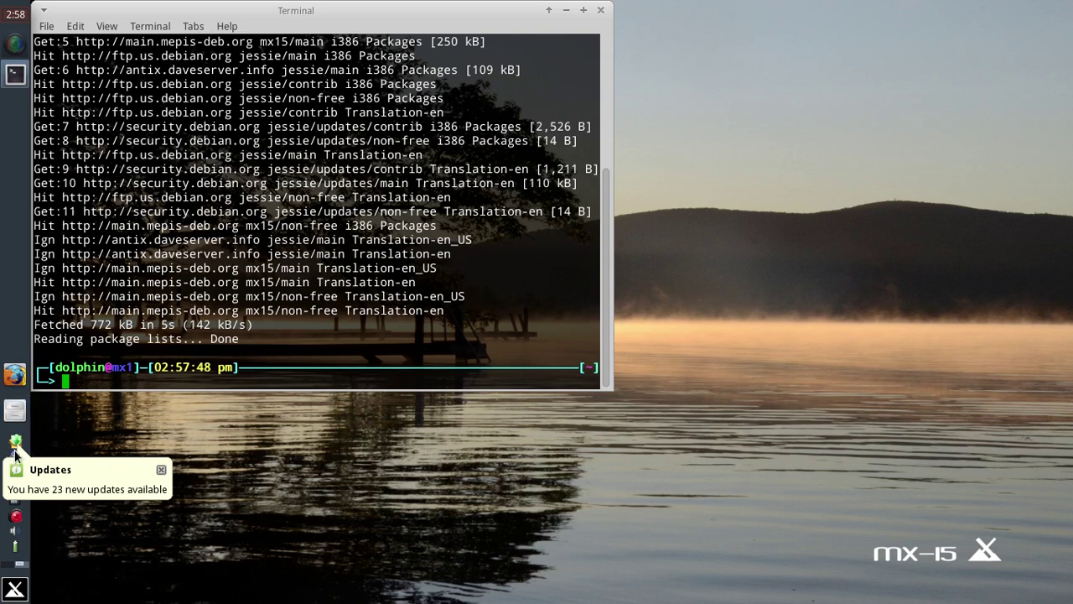
click(161, 471)
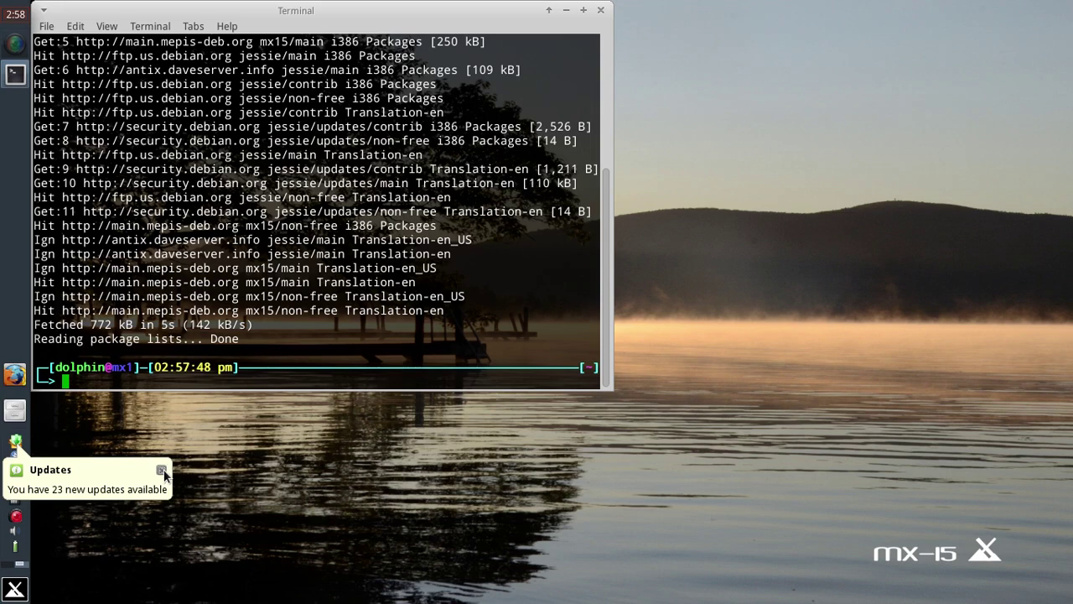
Close the terminal and review Apt-Notifier's View and Upgrade list of 23 upgrades plus mx-repo-manager
click(600, 10)
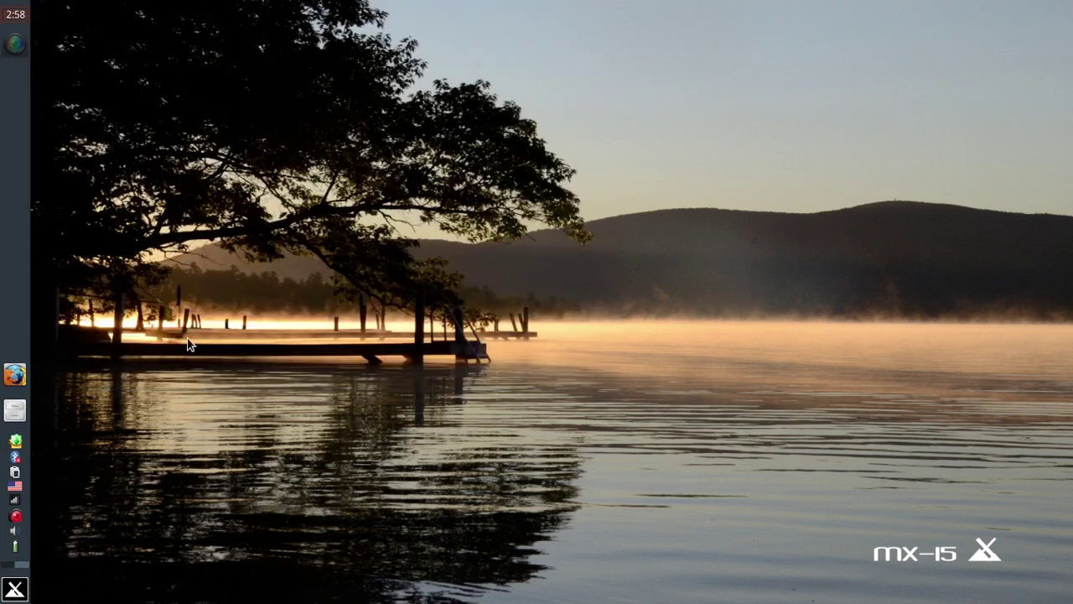
right_click(19, 453)
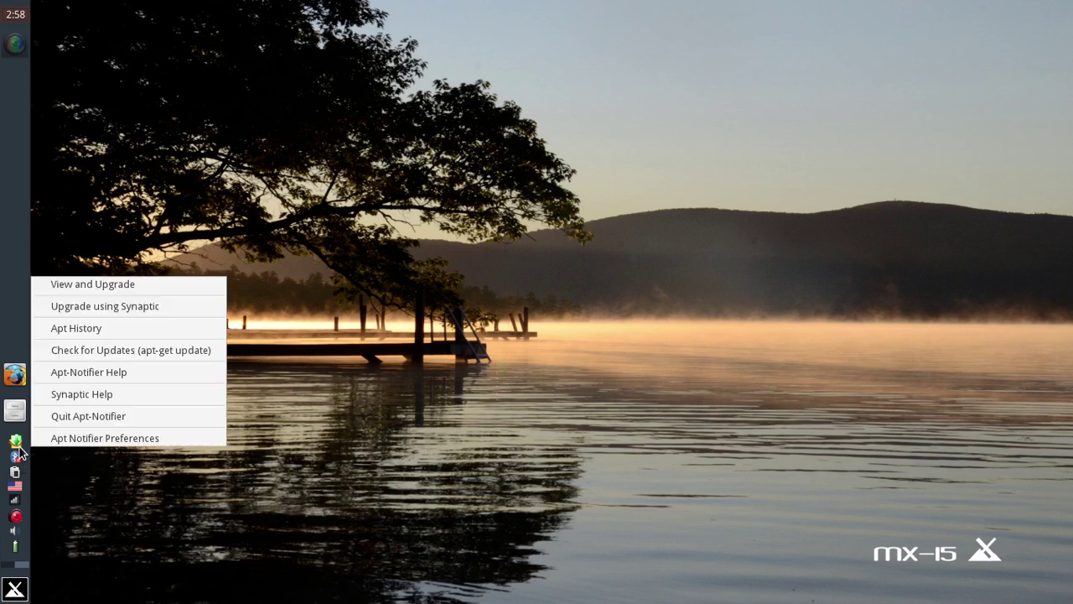
click(88, 286)
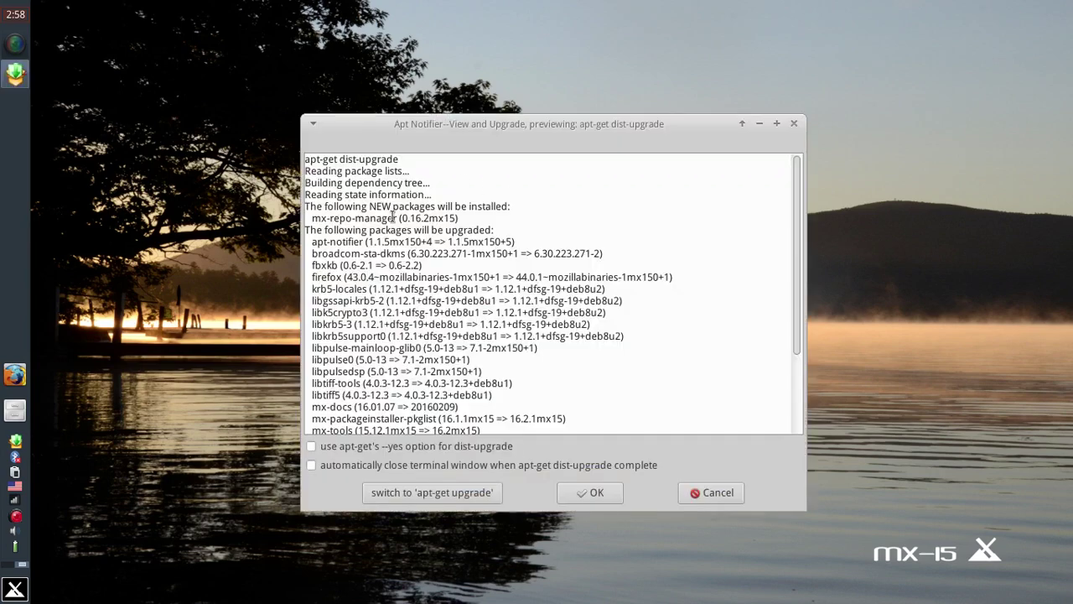
scroll(361, 253, down, 3)
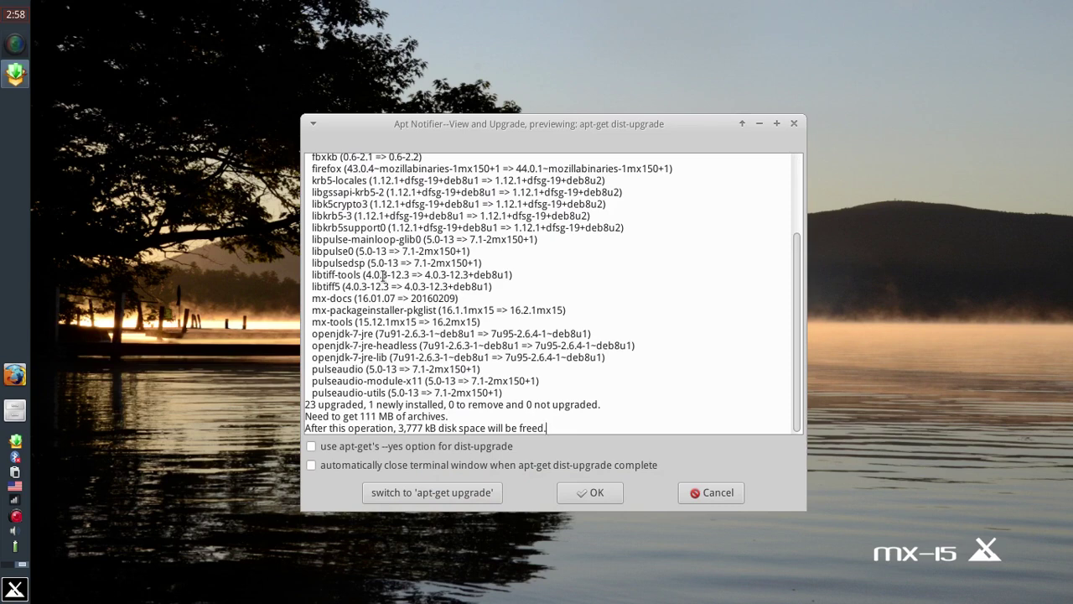
scroll(382, 275, up, 3)
scroll(382, 275, down, 3)
scroll(403, 362, up, 3)
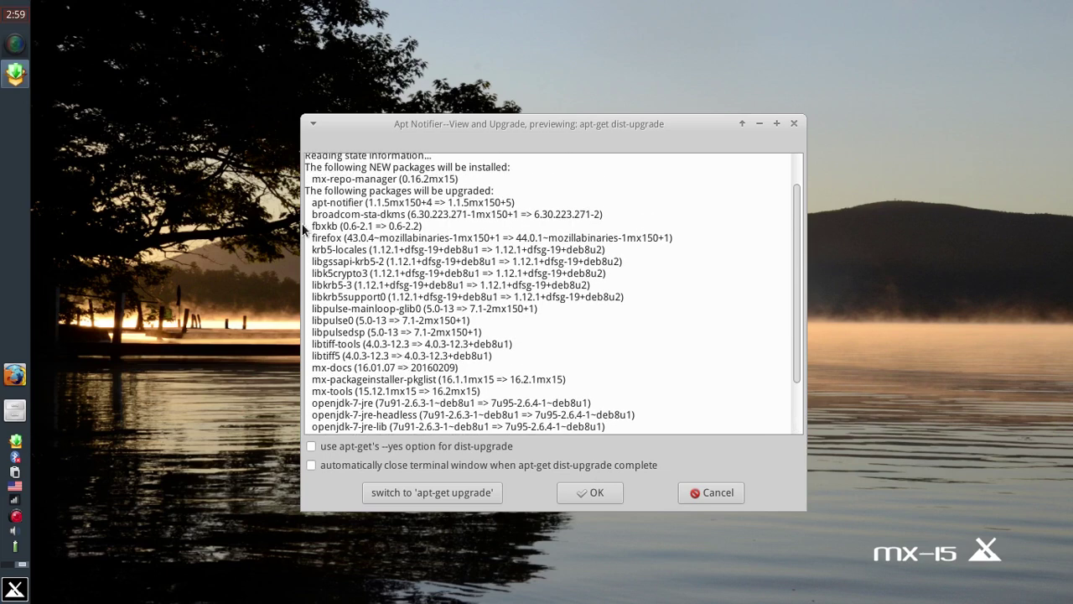
Confirm the dist-upgrade with OK and close the terminal once it finishes
click(591, 493)
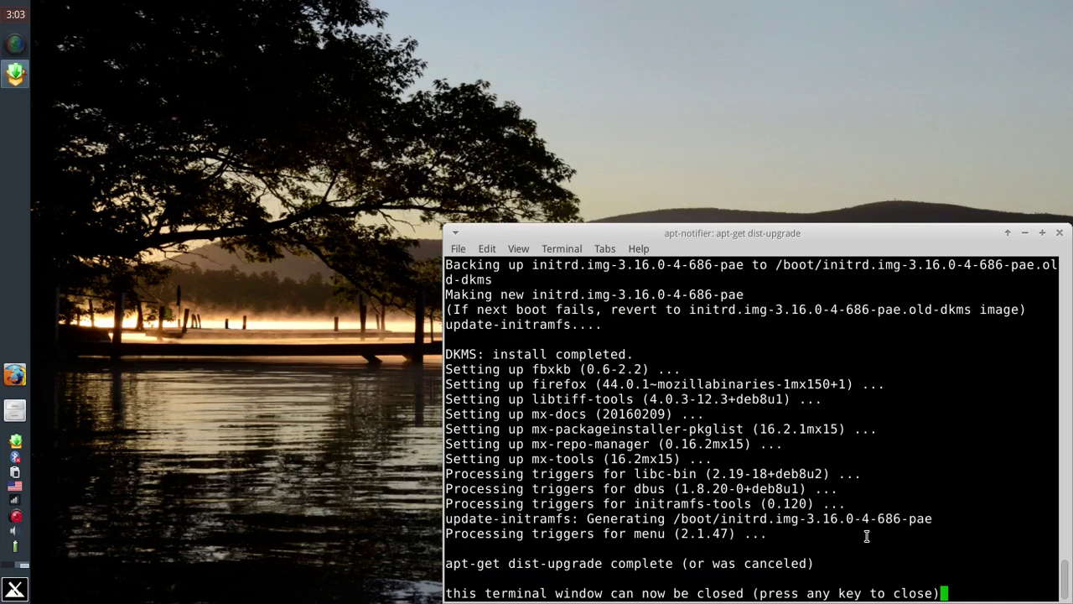
key(Return)
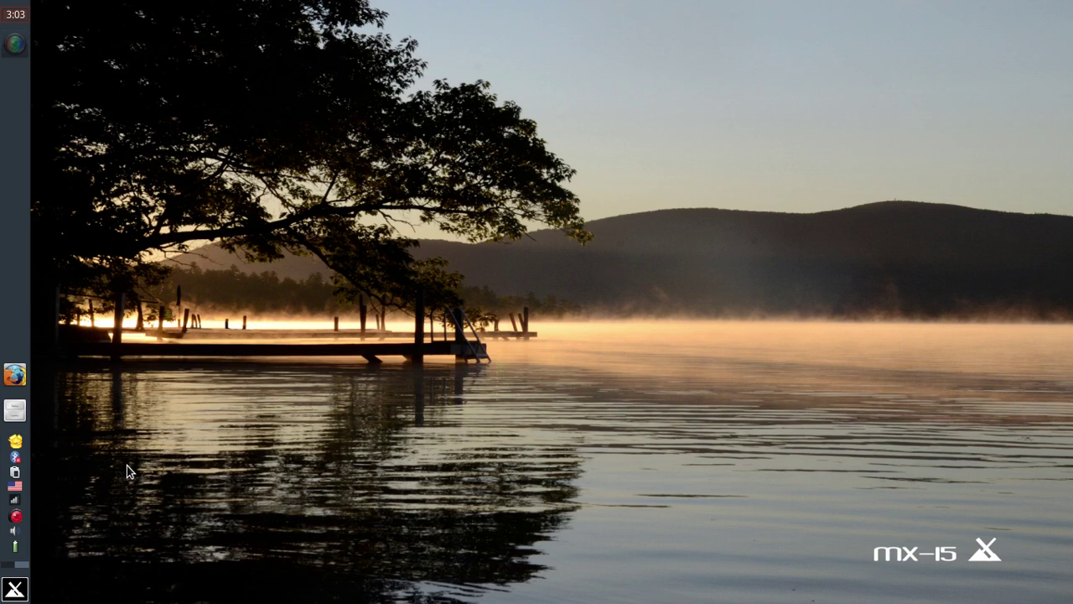
Launch Synaptic via an 'sy' menu search with the root password, maximise it, and dismiss the introduction
click(17, 589)
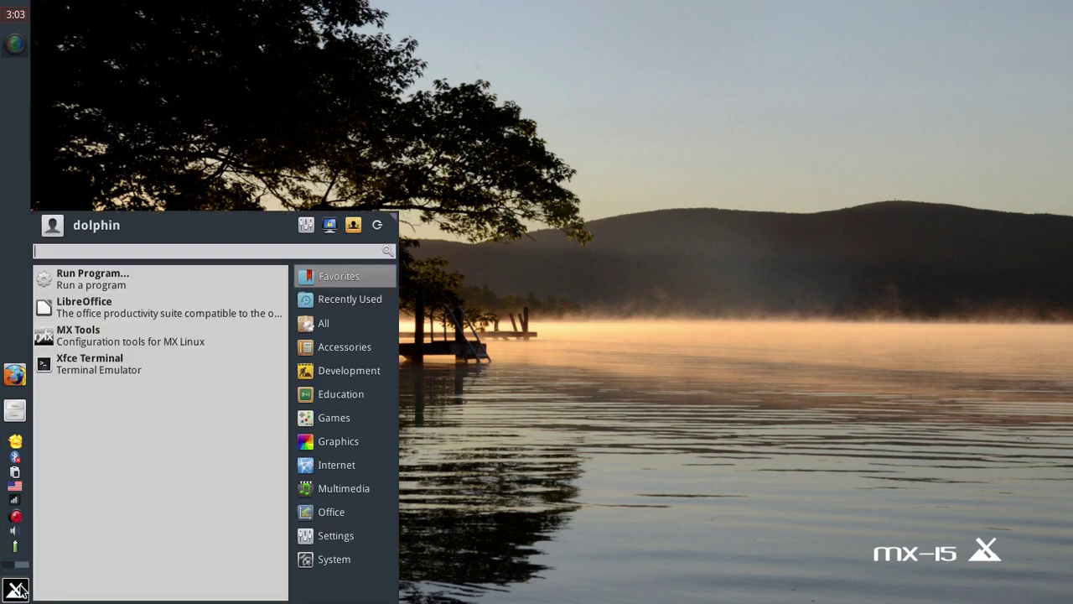
text(sy)
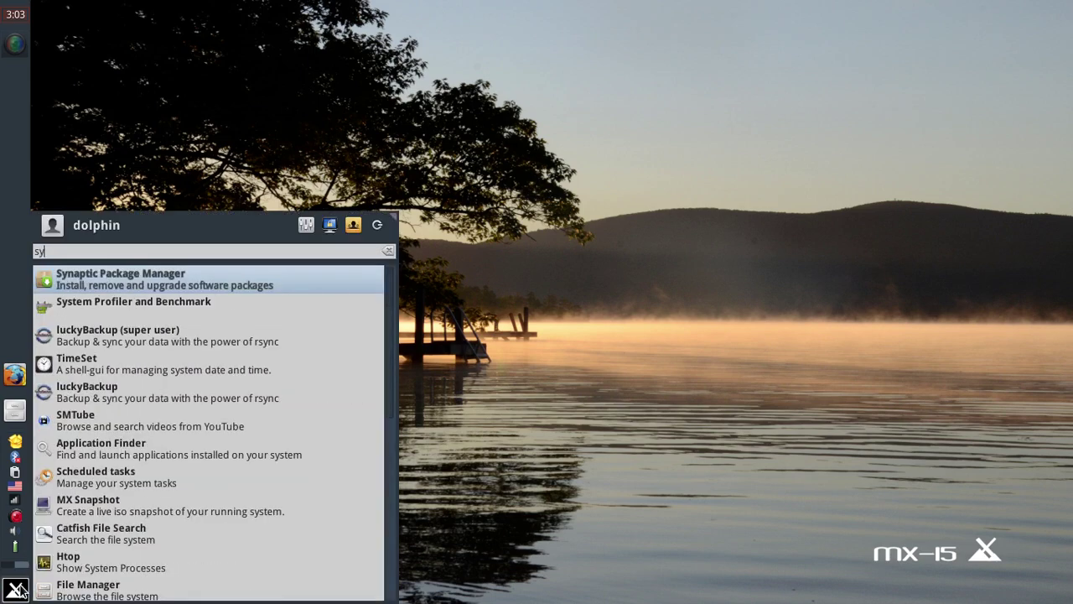
key(Return)
text(••)
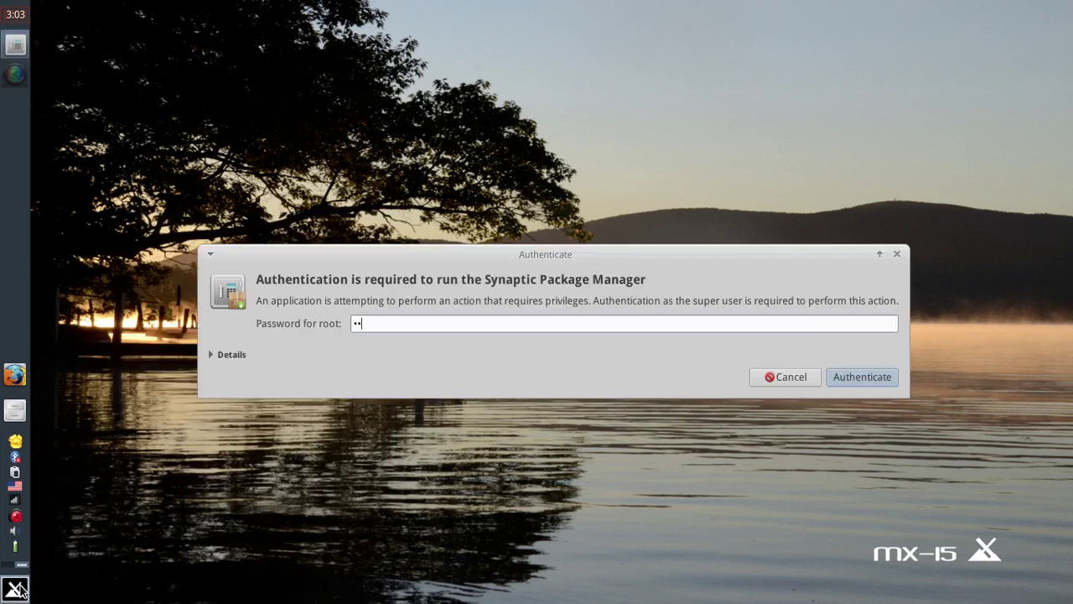
text(••)
key(Return)
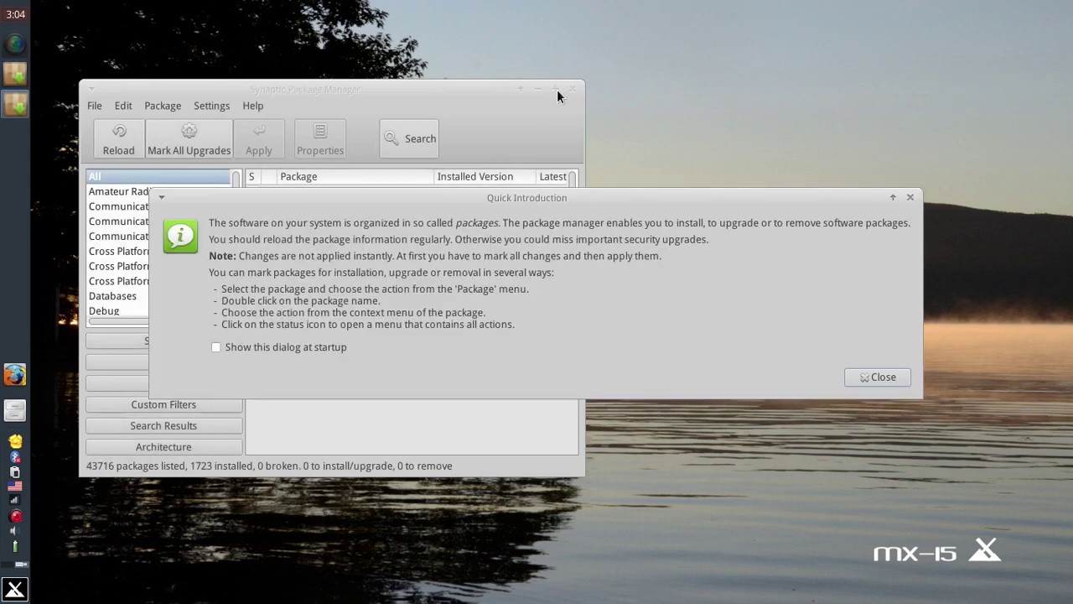
click(555, 89)
click(902, 377)
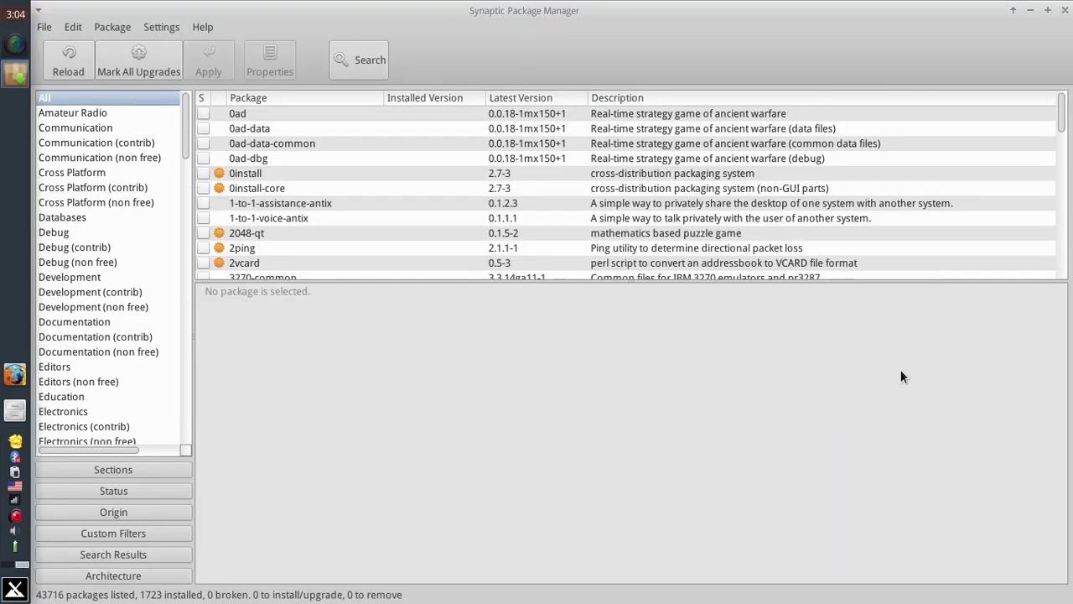
View the 0ad-dbg and 1-to-1-assistance-antix descriptions, then try a 'gtkre' type-ahead search and clear it
click(291, 159)
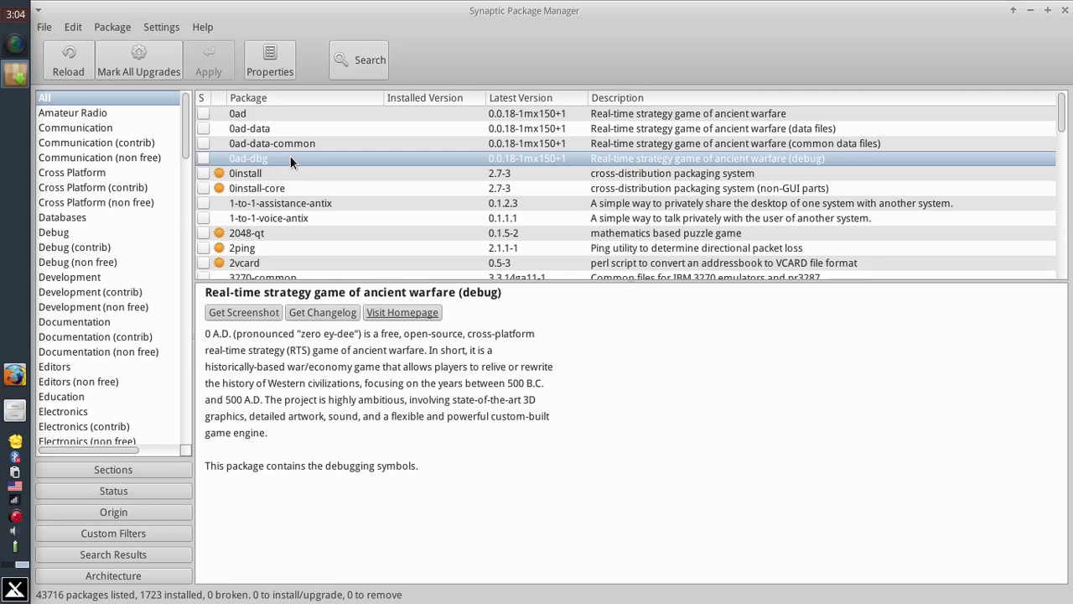
click(280, 205)
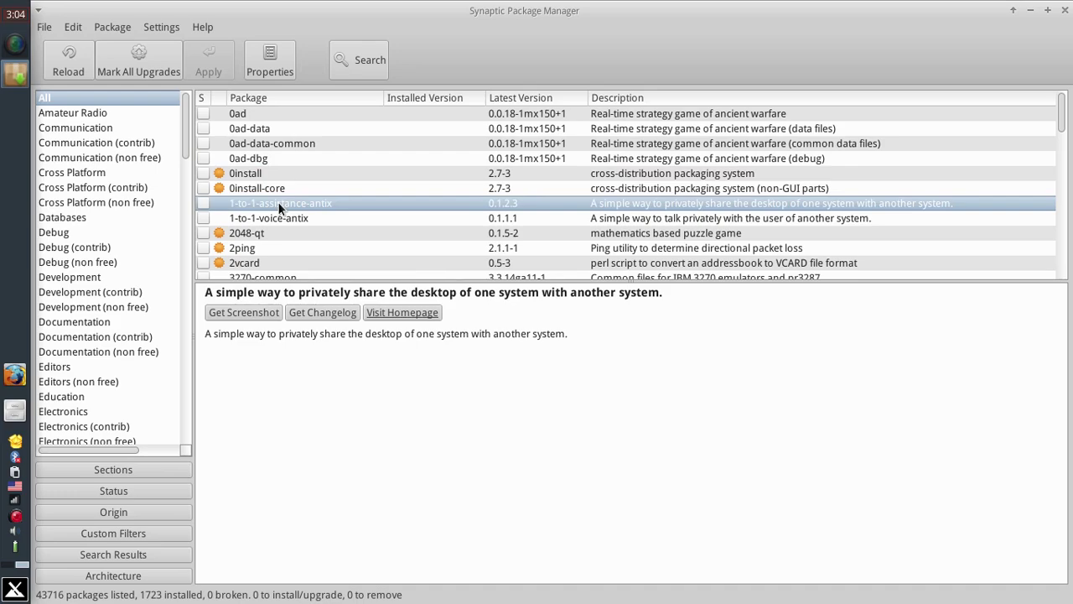
text(gtk)
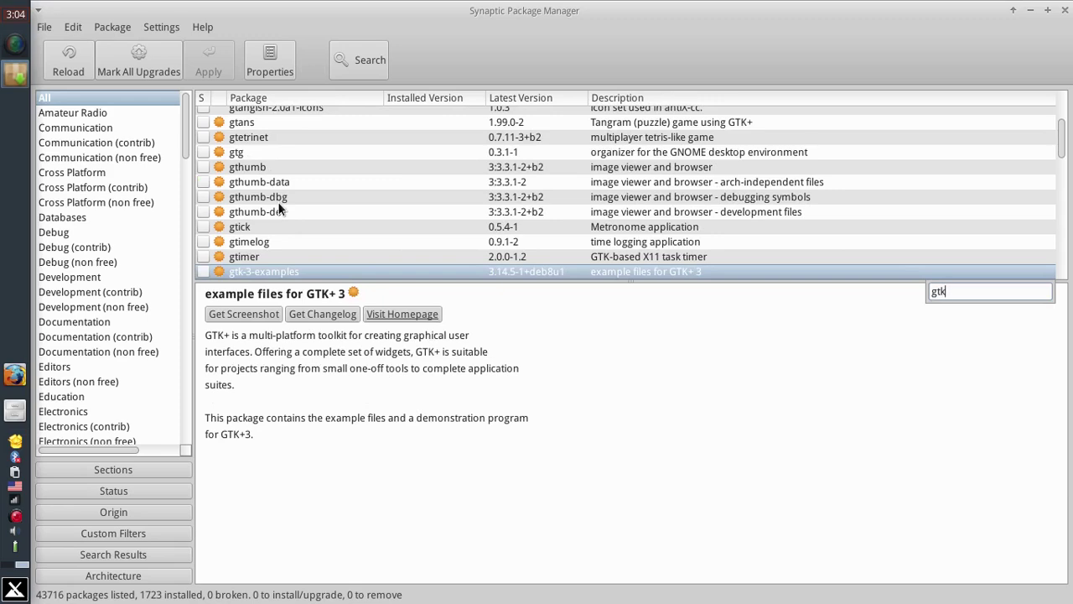
text(re)
key(BackSpace)
key(BackSpace)
key(BackSpace)
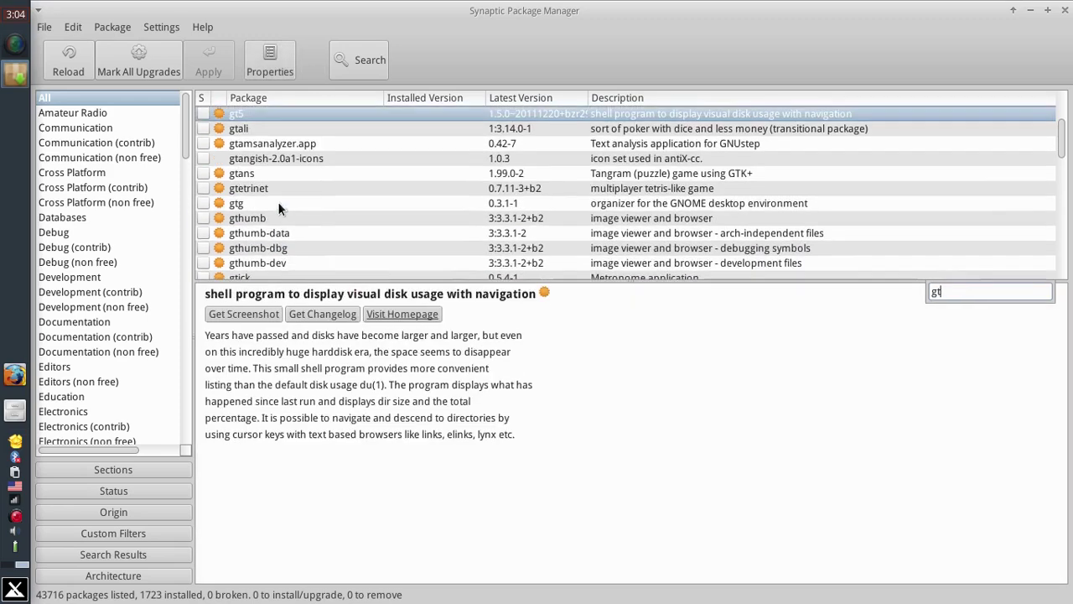
text(k)
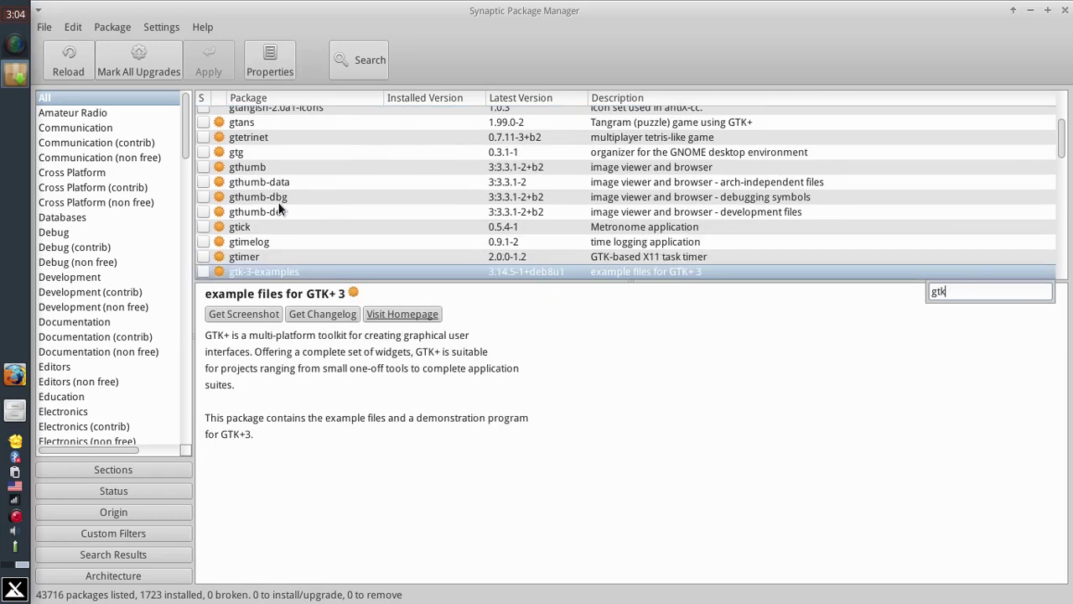
key(BackSpace)
key(BackSpace)
key(BackSpace)
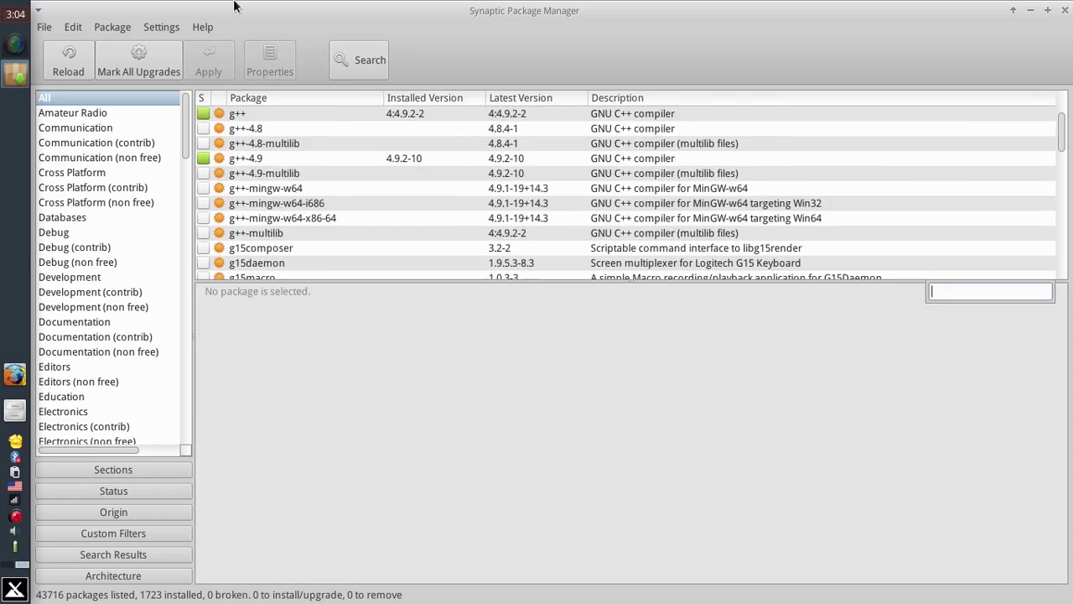
Search for 'recordmydesktop' and view the gtk-recordmydesktop and recordmydesktop package details
click(370, 57)
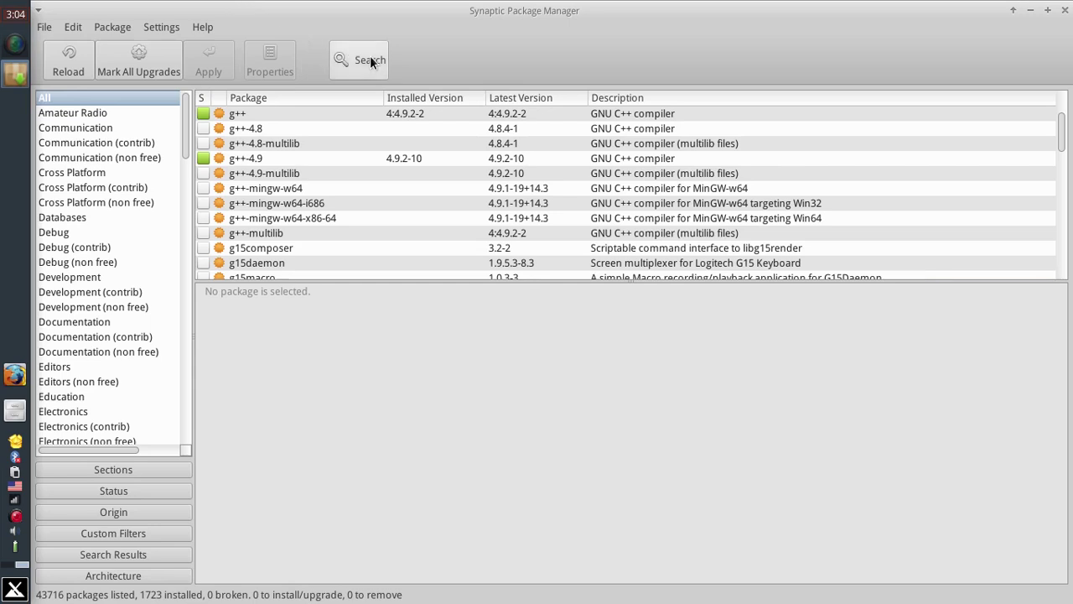
click(364, 62)
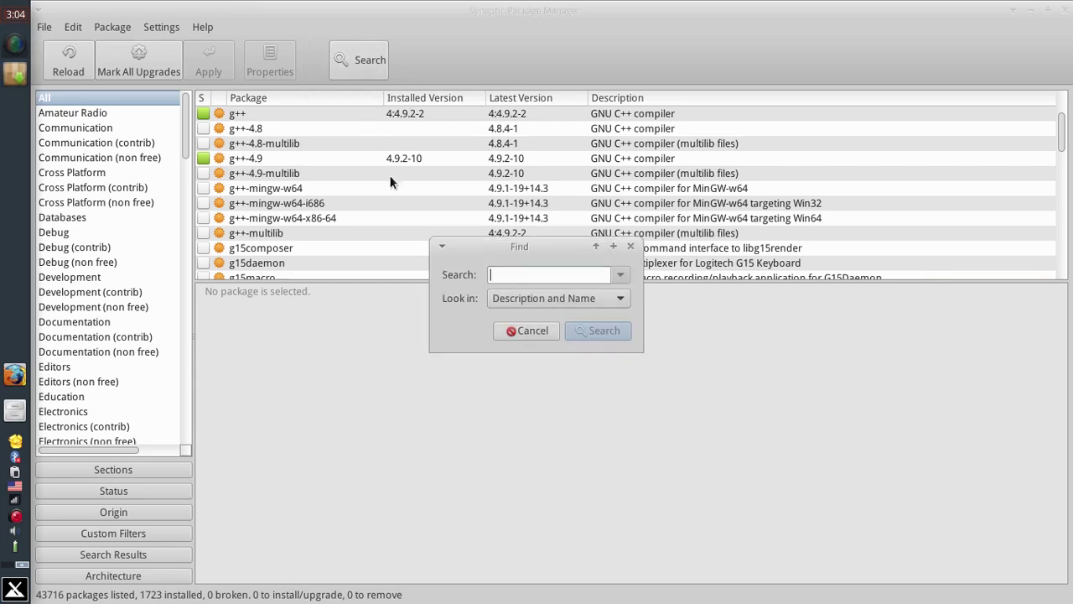
text(recordmydesktop)
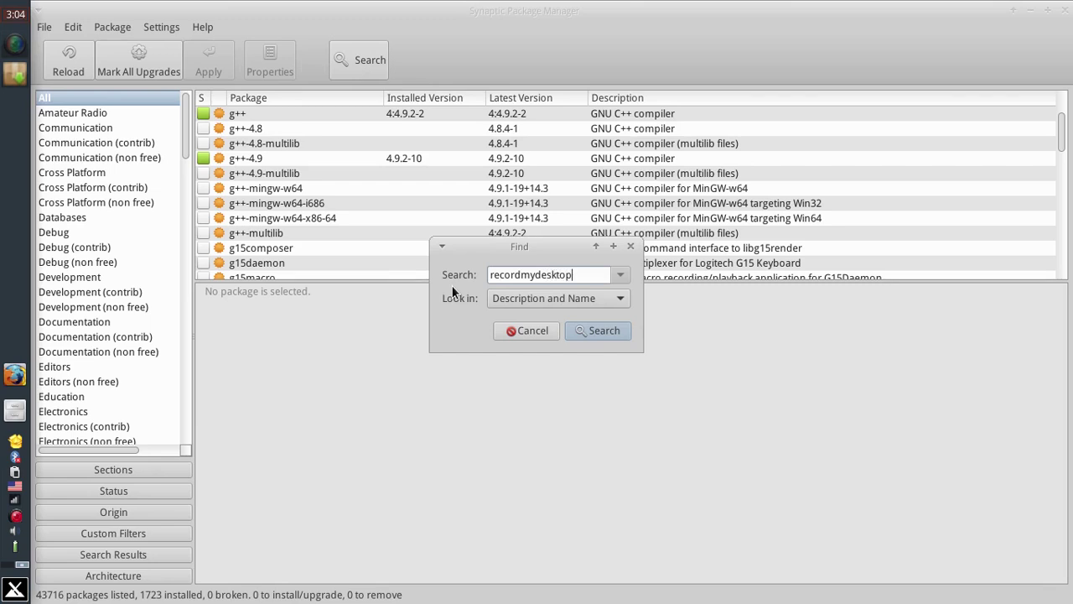
key(Return)
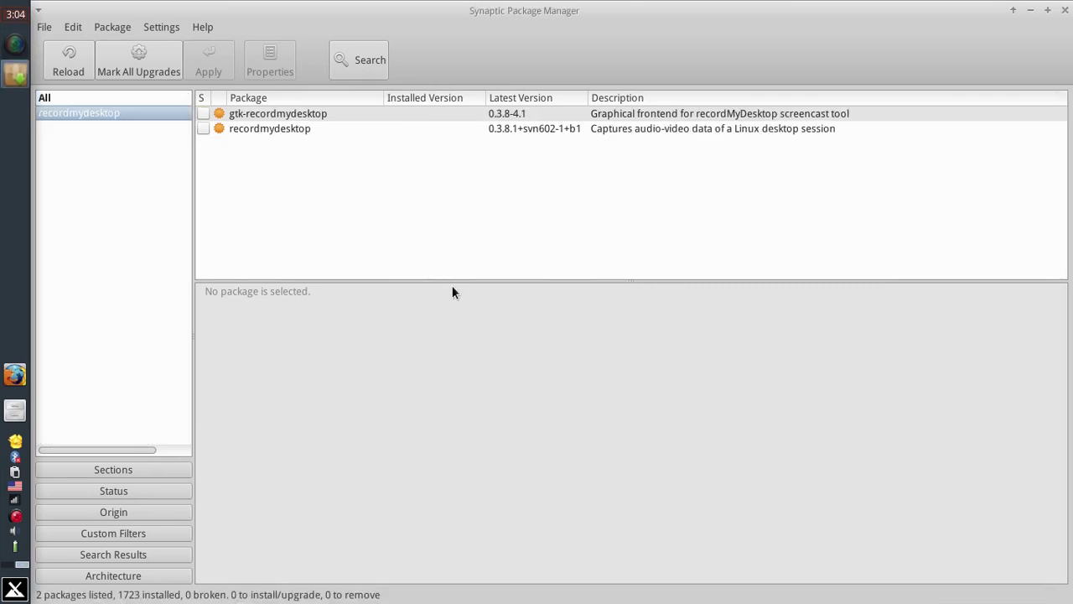
click(267, 120)
click(267, 131)
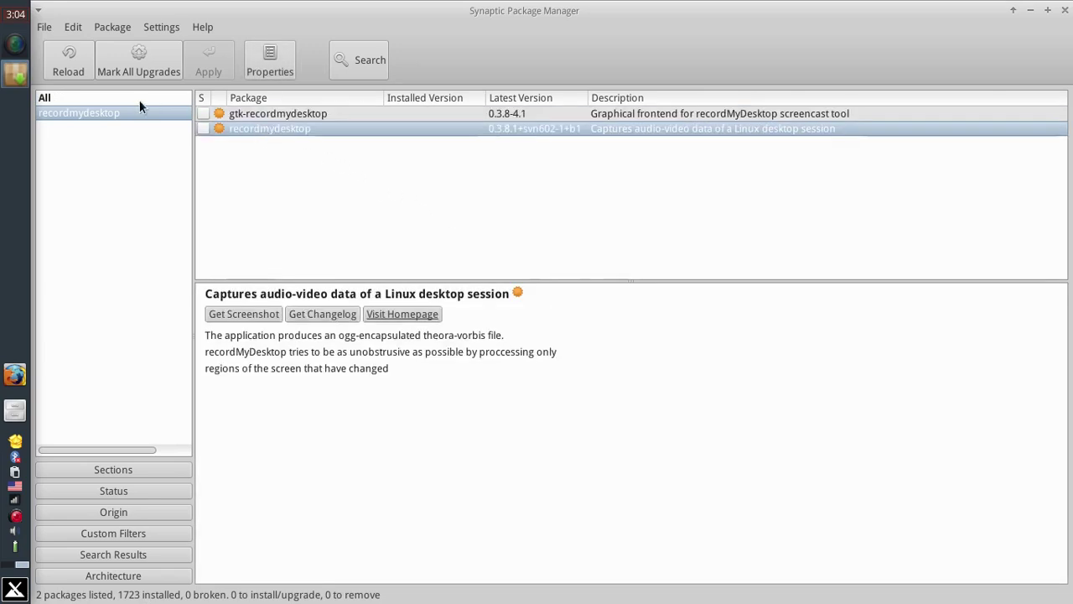
Show All packages again and view the 0ad-dbg, 0install and 2048-qt descriptions
click(139, 100)
click(314, 158)
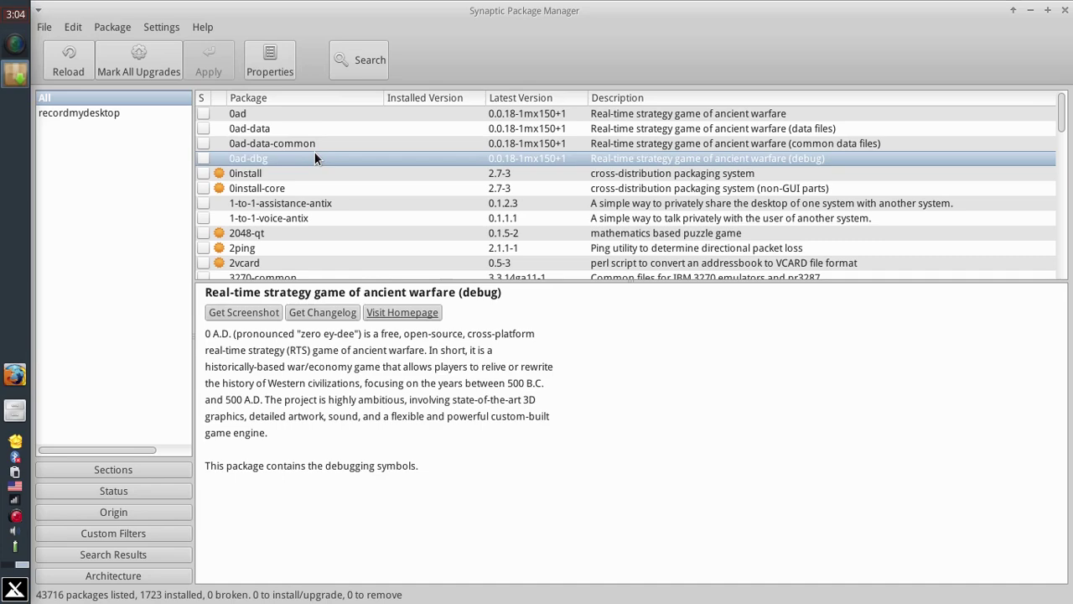
click(312, 178)
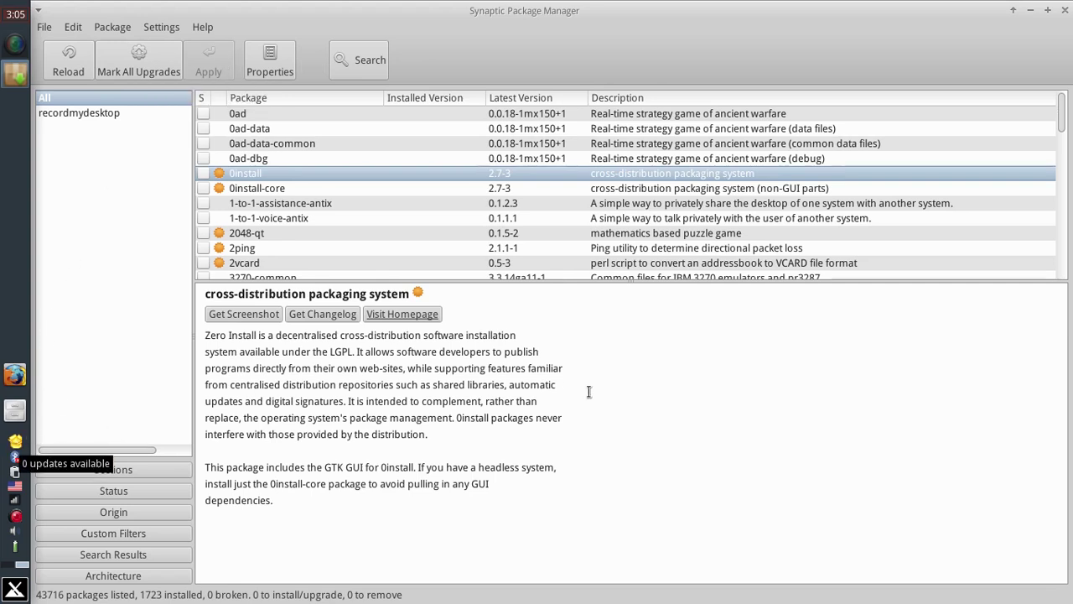
click(320, 226)
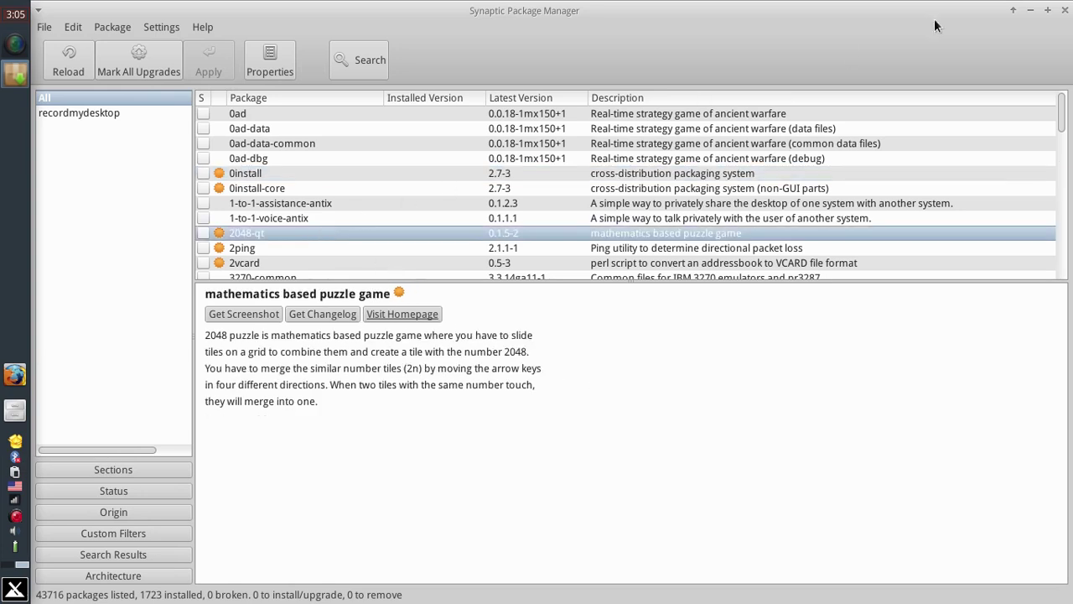
Close Synaptic, launch MX Package Installer via an 'mx-p' search, and dismiss the permissions notice
click(1066, 10)
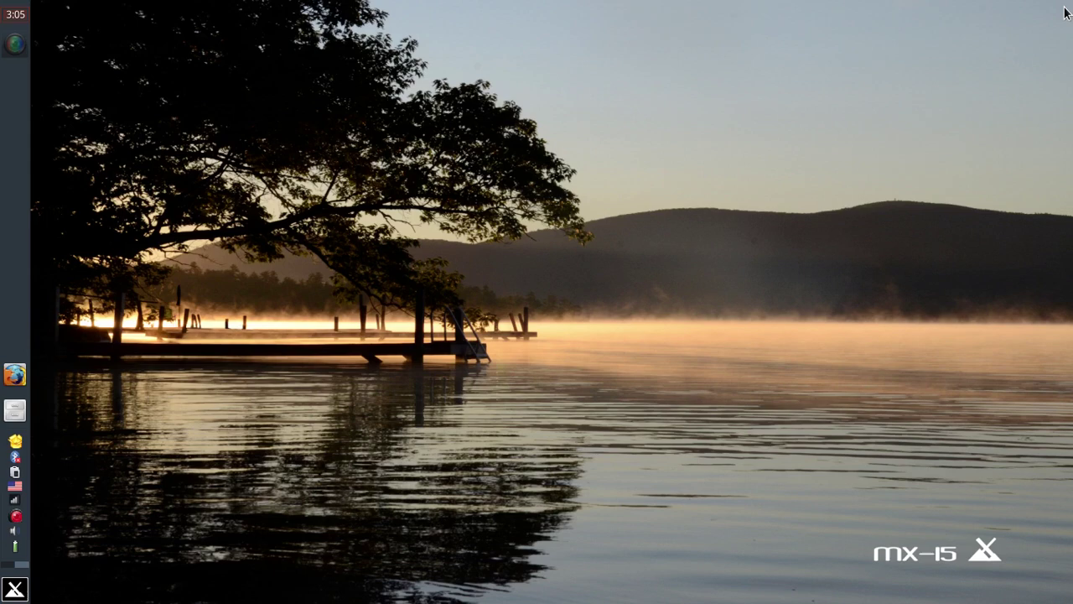
key(super)
text(mx-p)
key(Down)
key(Return)
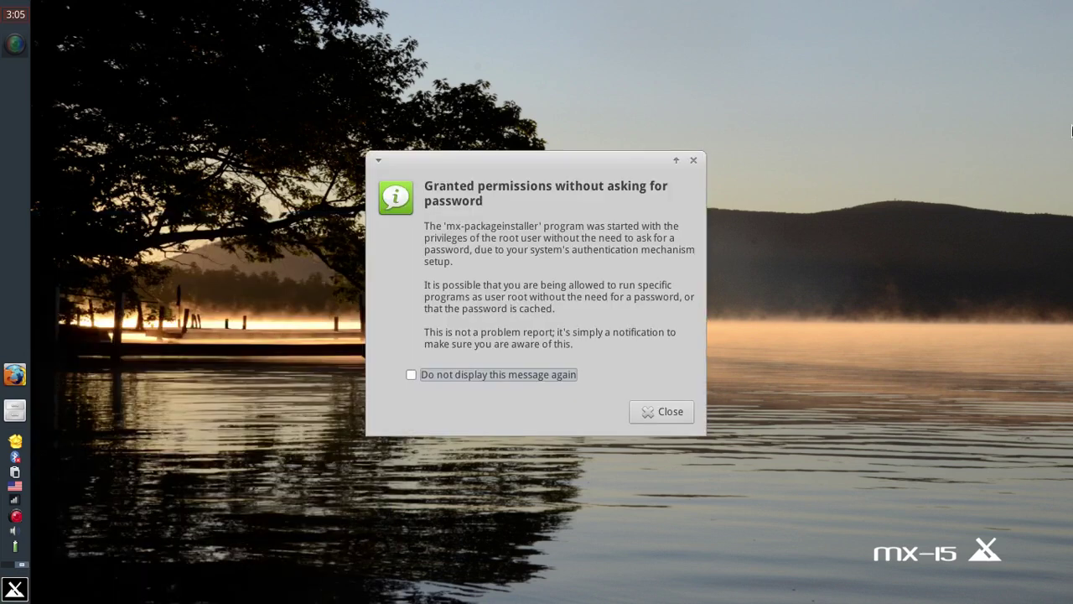
click(669, 416)
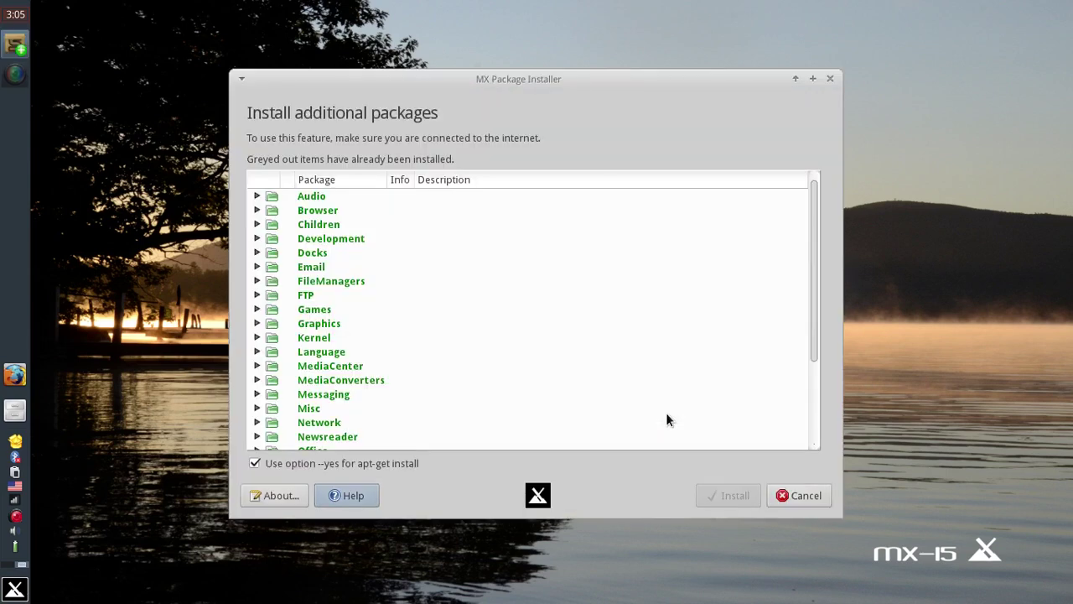
Expand the Audio category, scroll through its packages, and collapse it
click(258, 196)
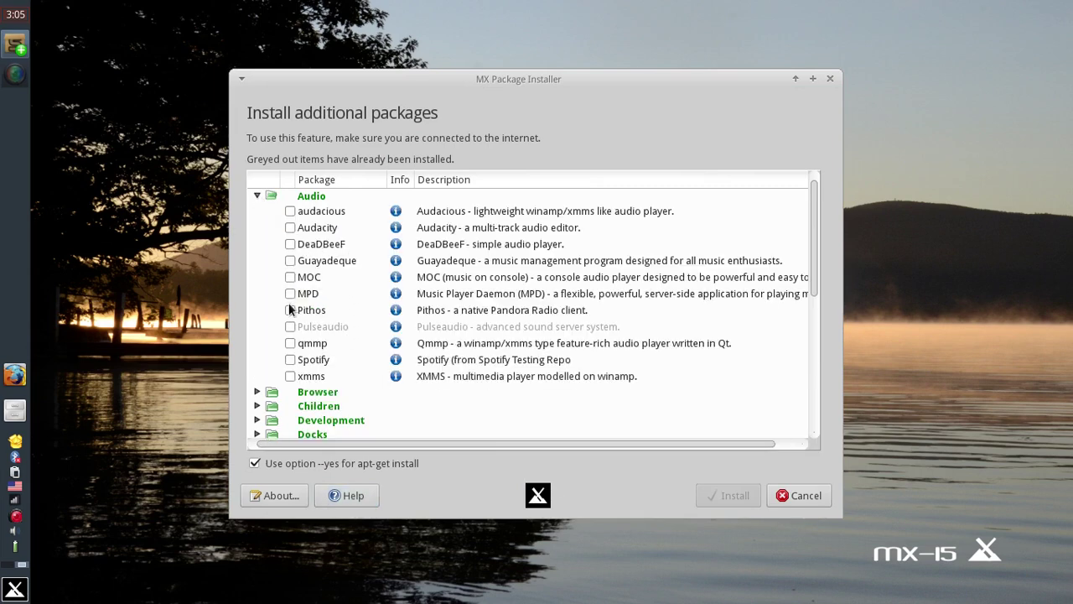
scroll(316, 366, down, 5)
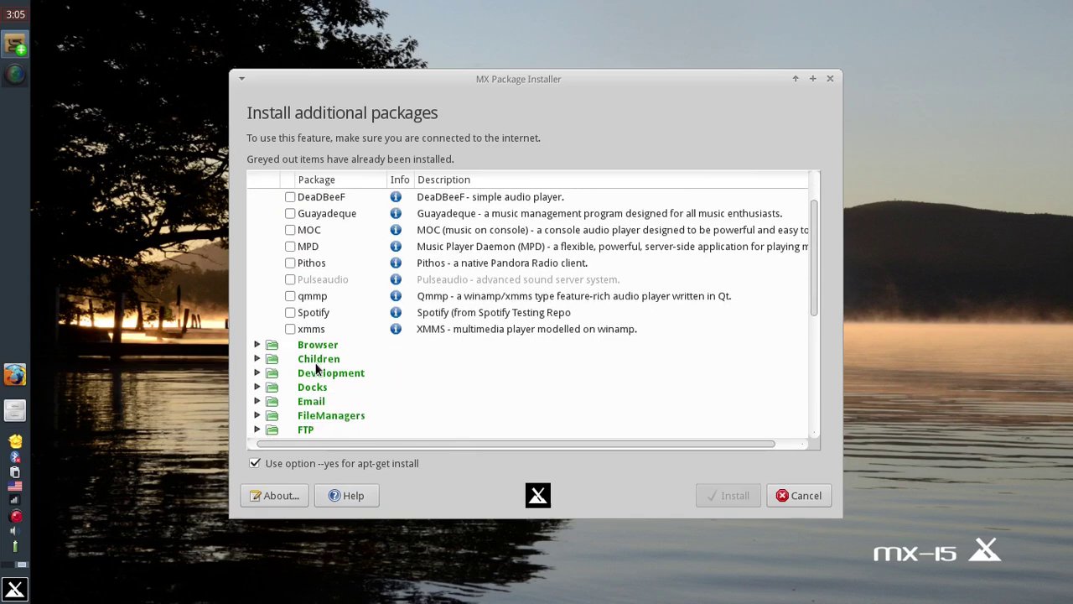
scroll(309, 367, up, 5)
scroll(309, 365, down, 2)
scroll(267, 303, up, 2)
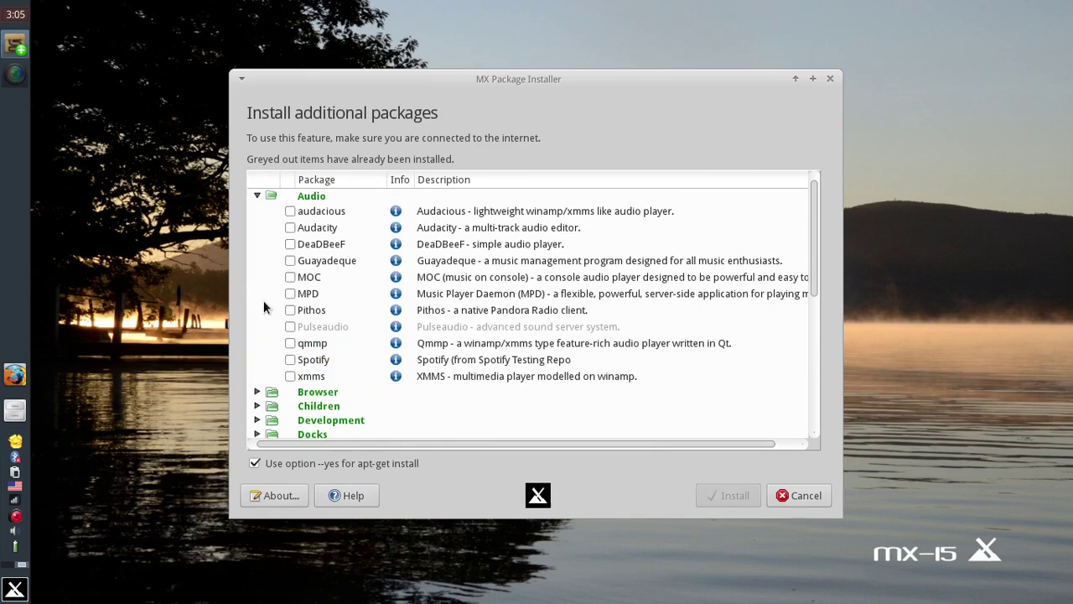
click(257, 197)
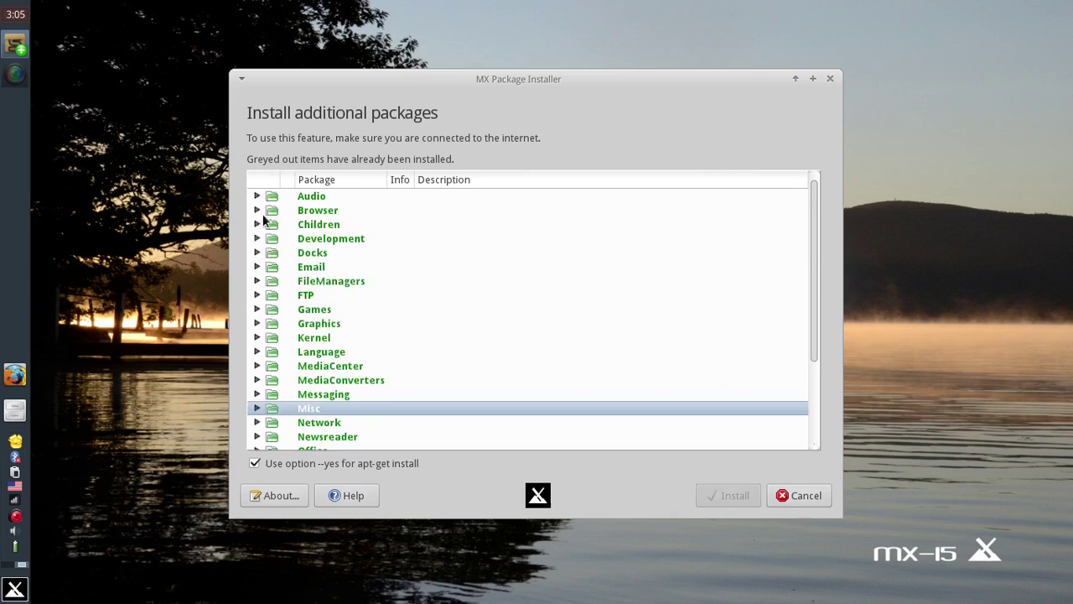
In Browser, tick Google-Chrome-stable, peek at Docks and Development, then untick Chrome again
click(257, 211)
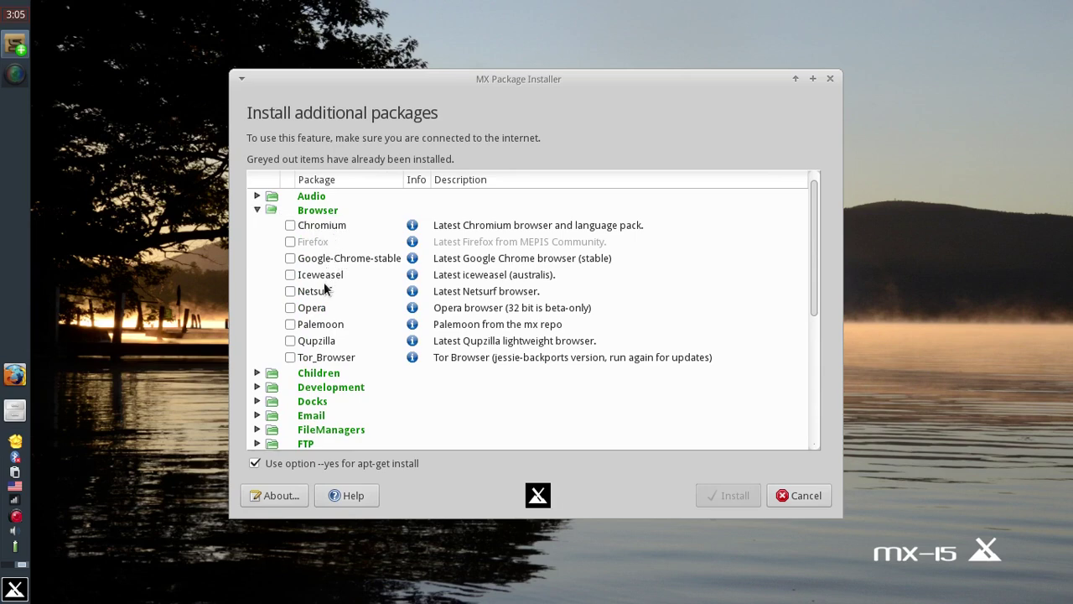
click(290, 258)
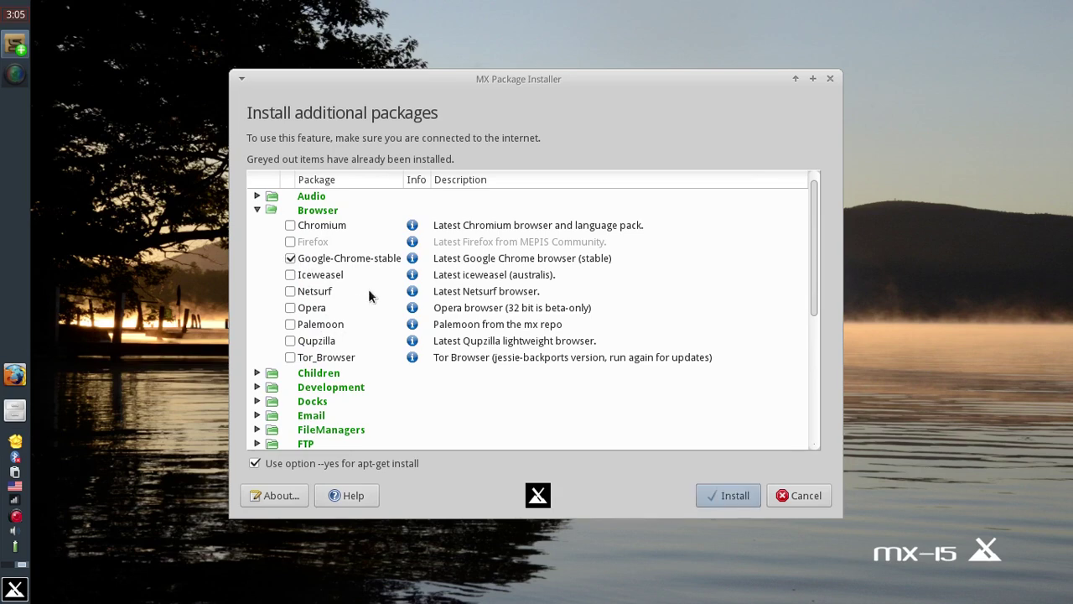
scroll(377, 312, down, 3)
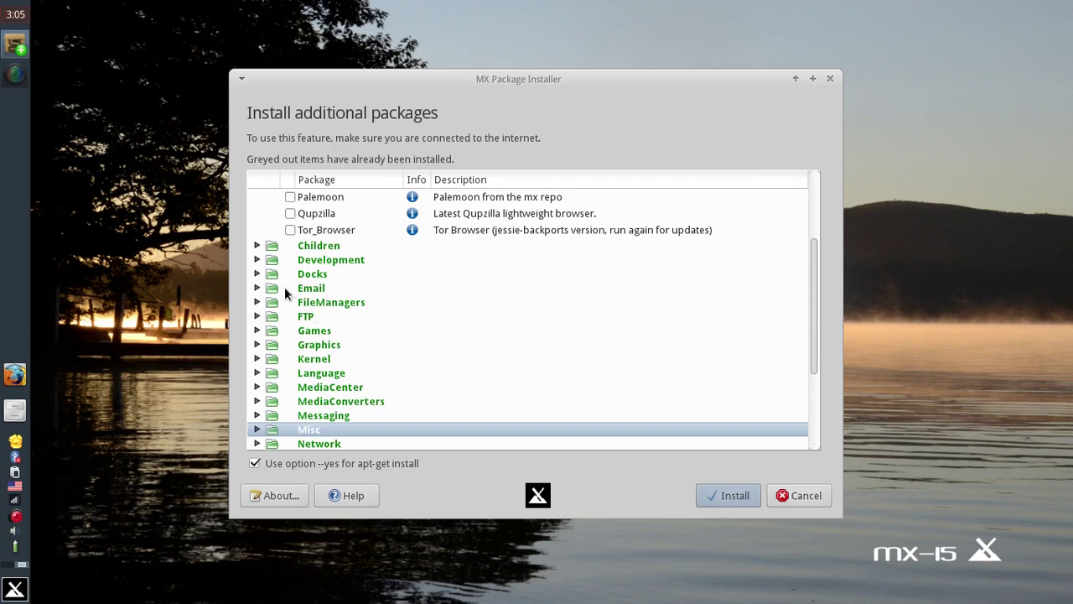
click(257, 275)
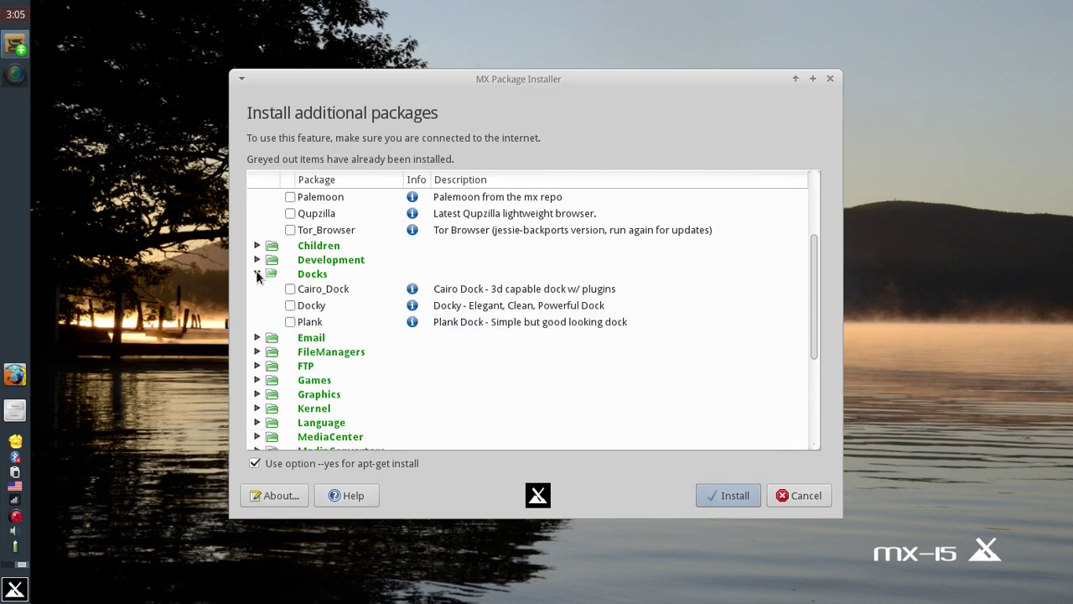
click(259, 274)
click(257, 260)
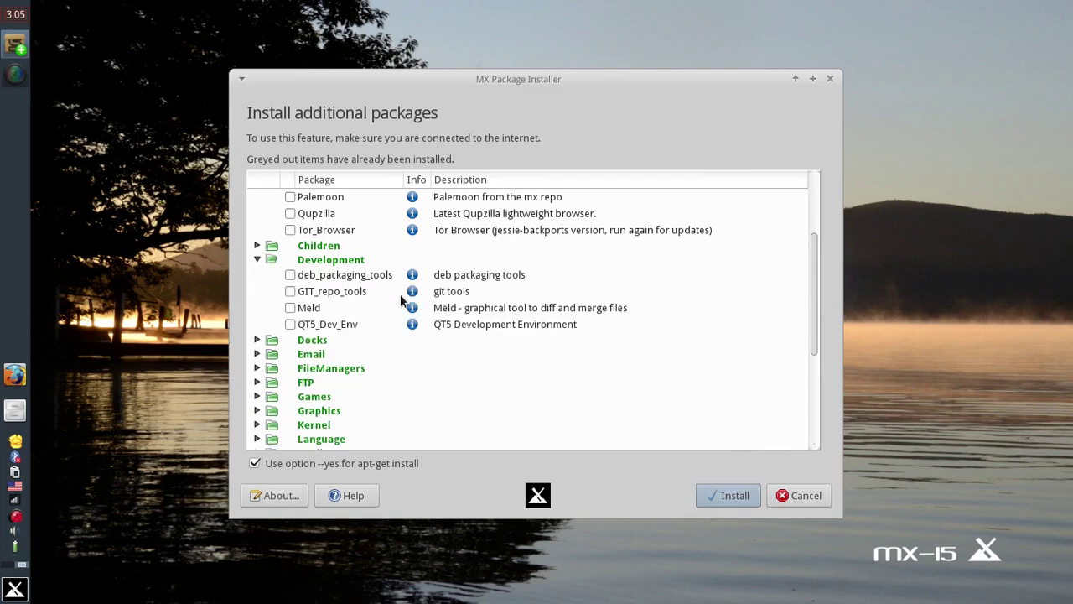
click(258, 260)
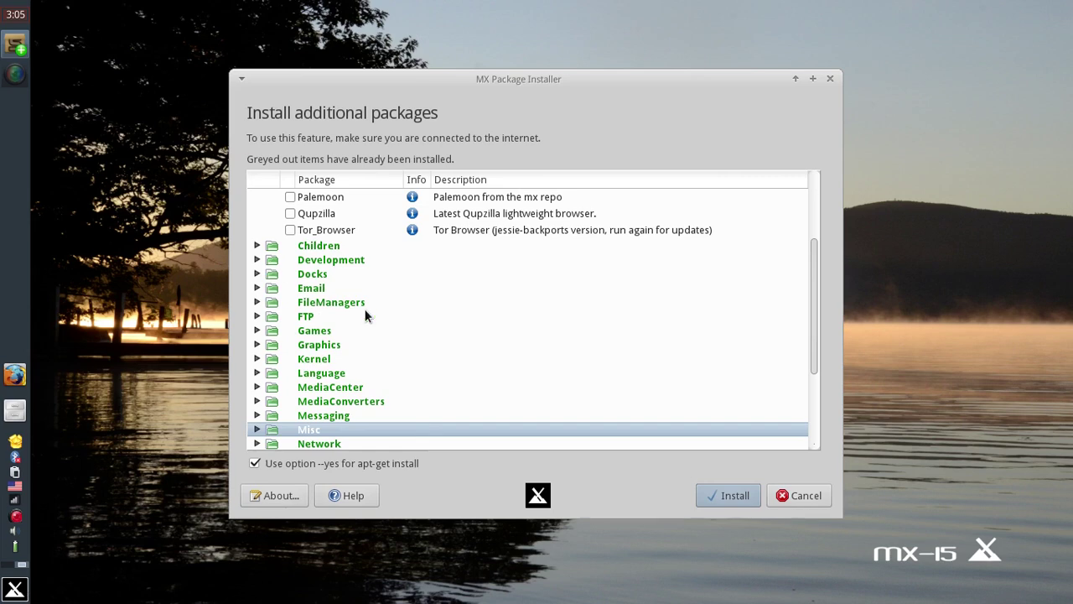
scroll(365, 311, down, 1)
scroll(365, 314, up, 5)
scroll(363, 332, down, 1)
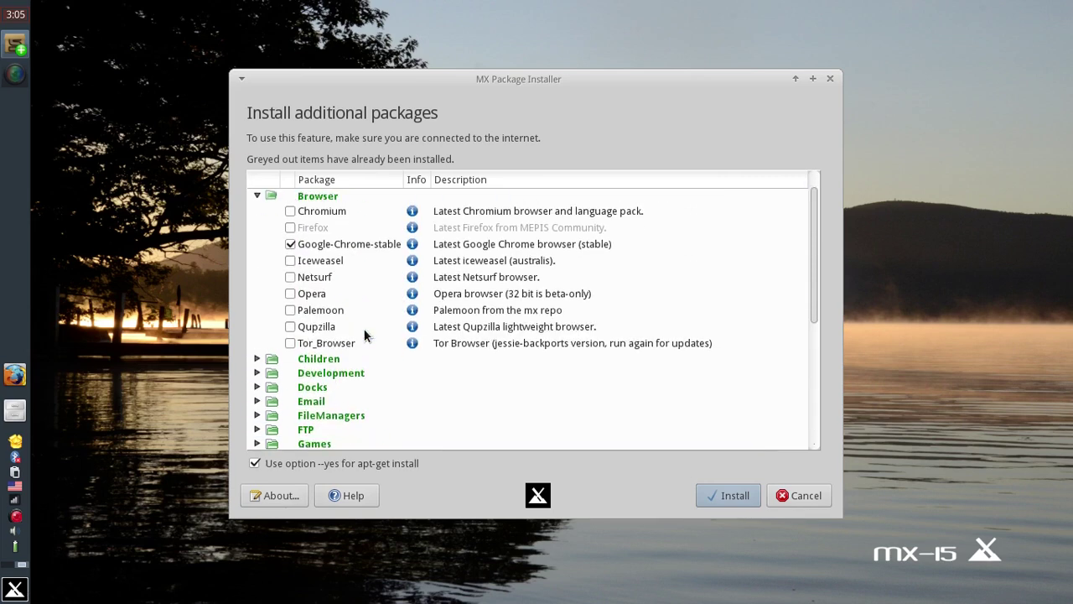
click(289, 244)
click(289, 244)
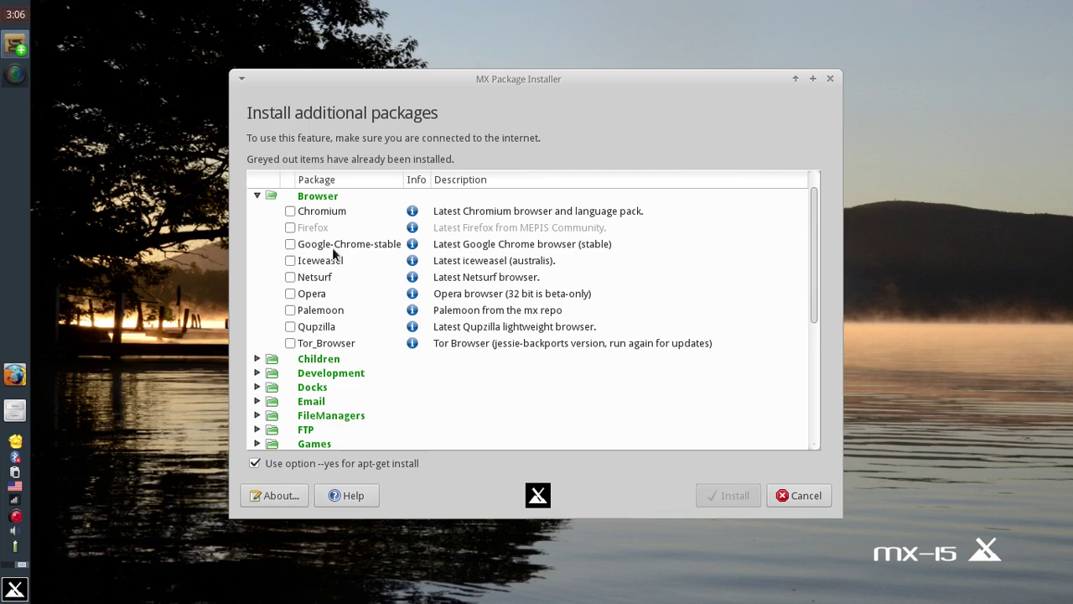
Collapse Browser and expand the Screencast and RemoteAccess categories to see their packages
click(256, 196)
scroll(317, 329, down, 3)
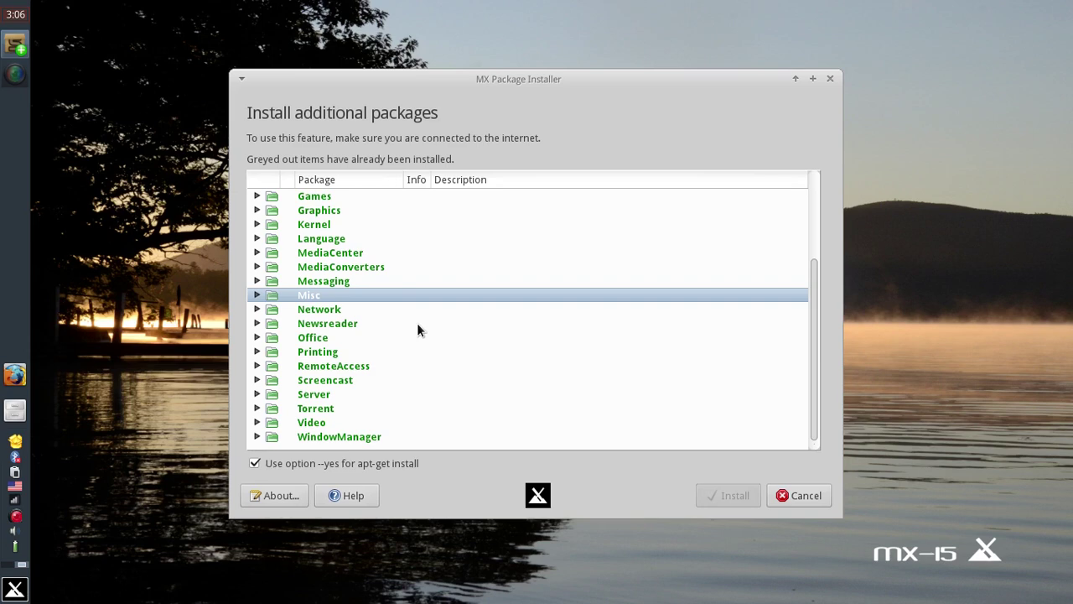
click(257, 380)
click(257, 366)
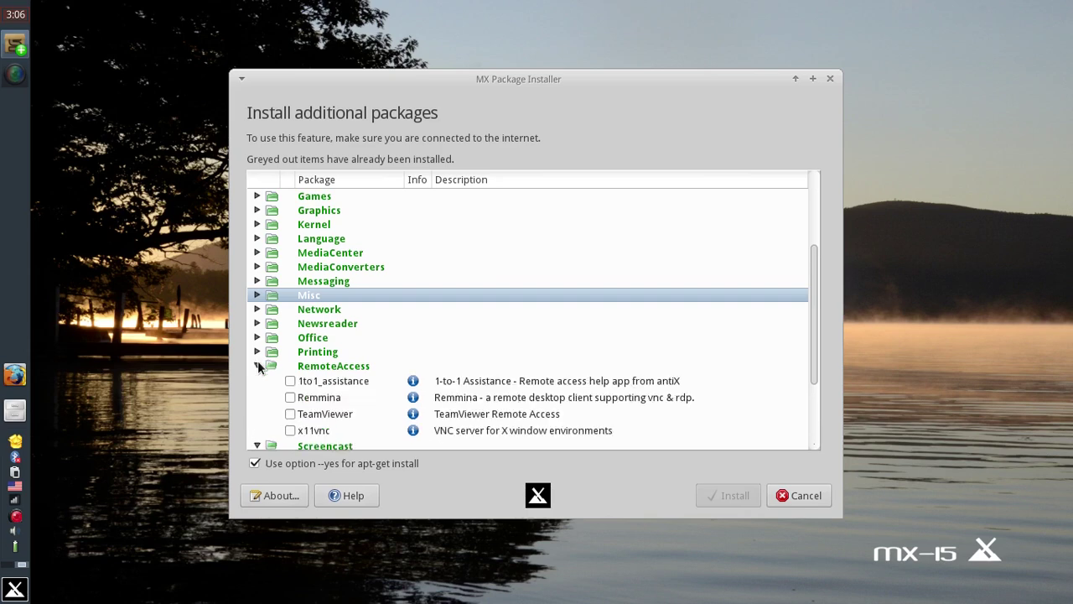
scroll(412, 403, down, 3)
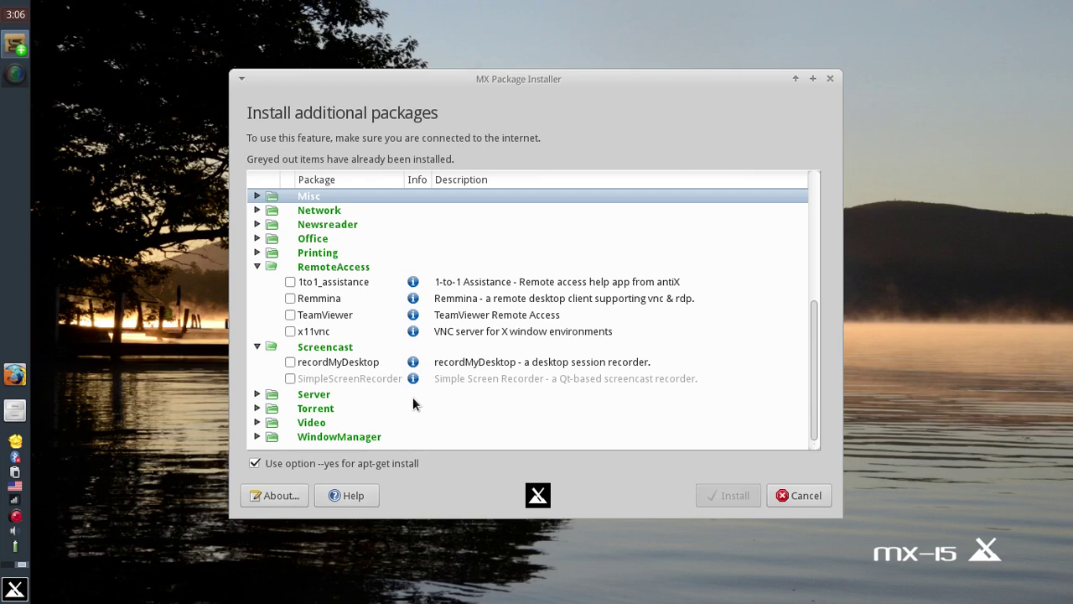
Cancel the package installer, dismiss the permissions notice, and launch MX Tools
click(795, 496)
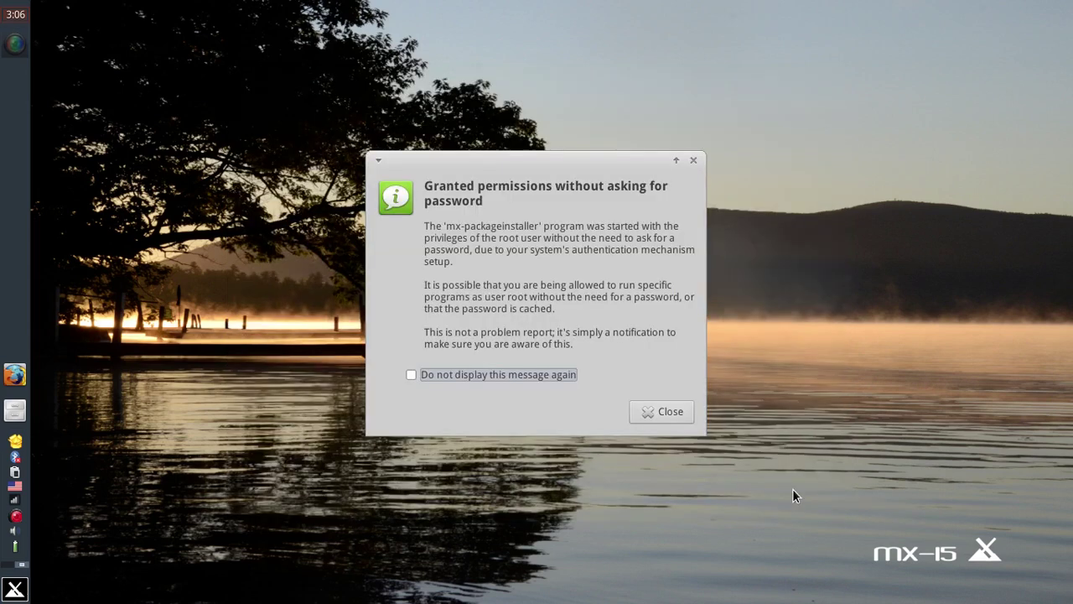
click(665, 419)
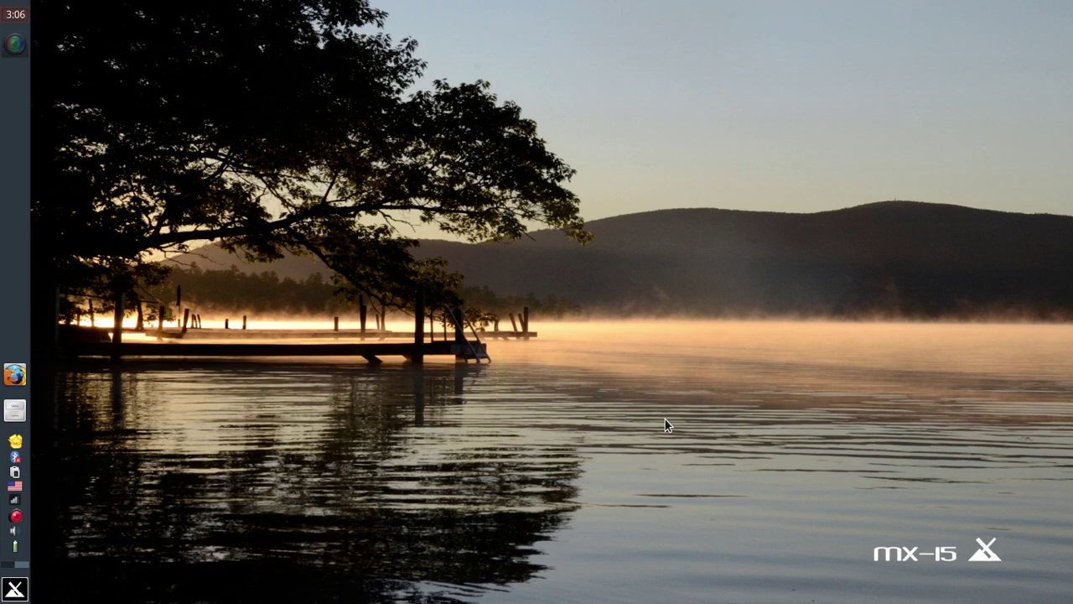
click(15, 589)
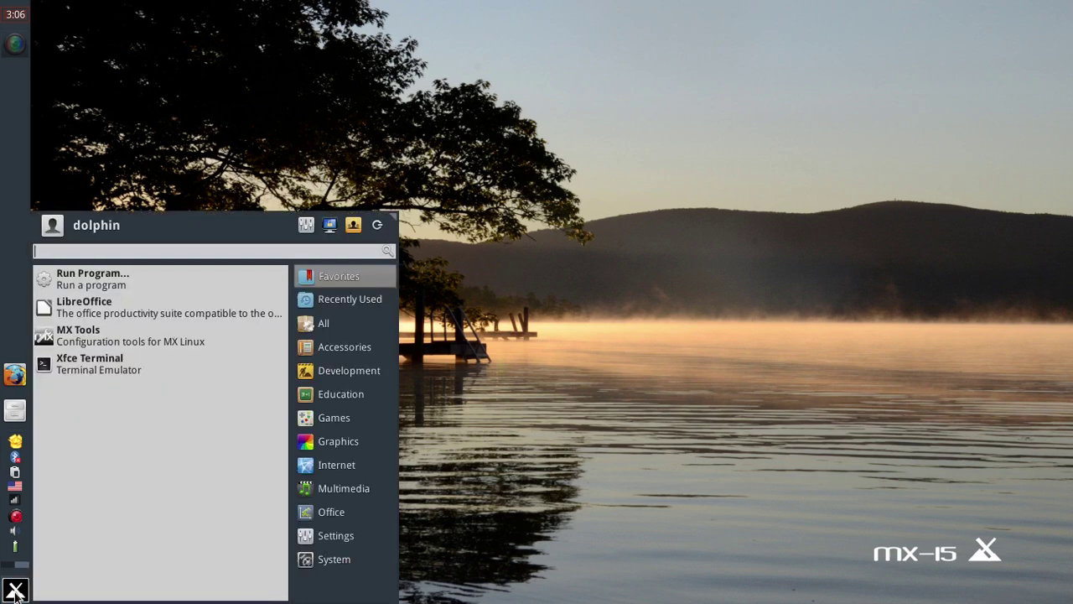
click(100, 339)
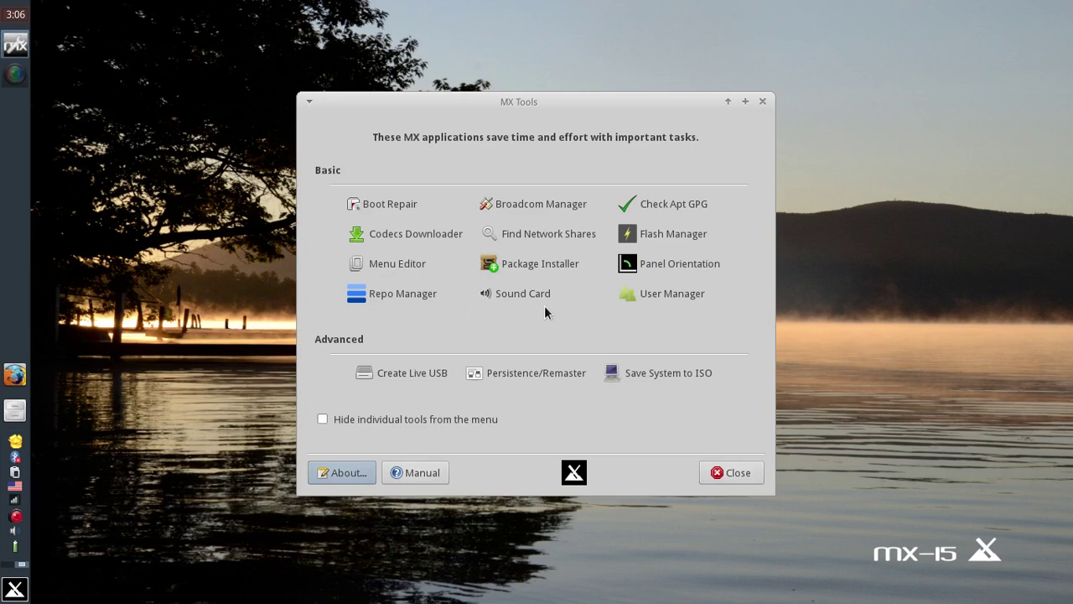
Download and install the restricted codecs with Codecs Downloader, then close MX Tools
click(412, 231)
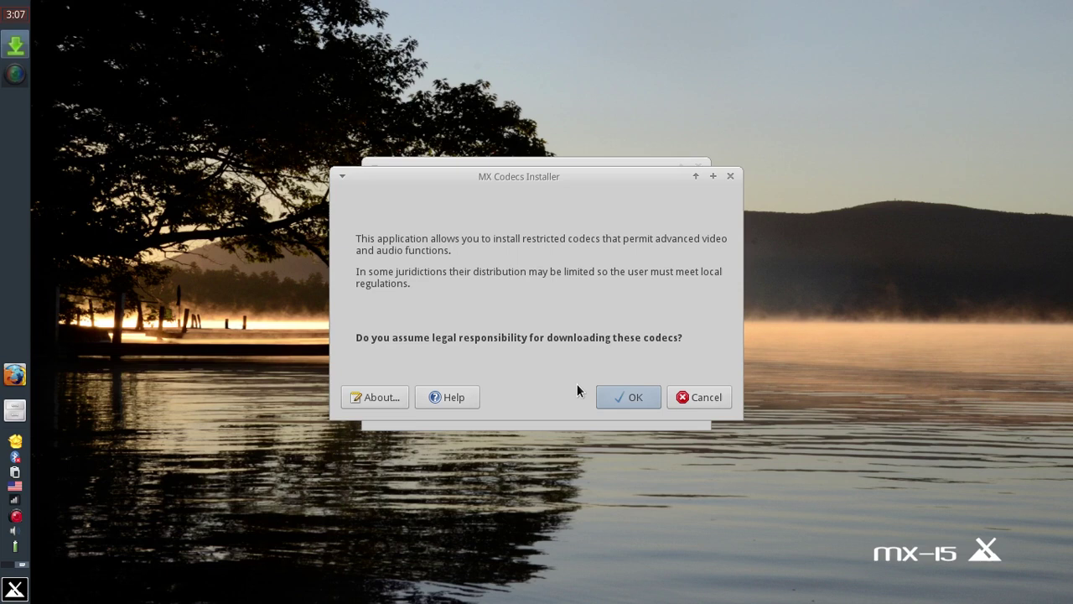
click(630, 402)
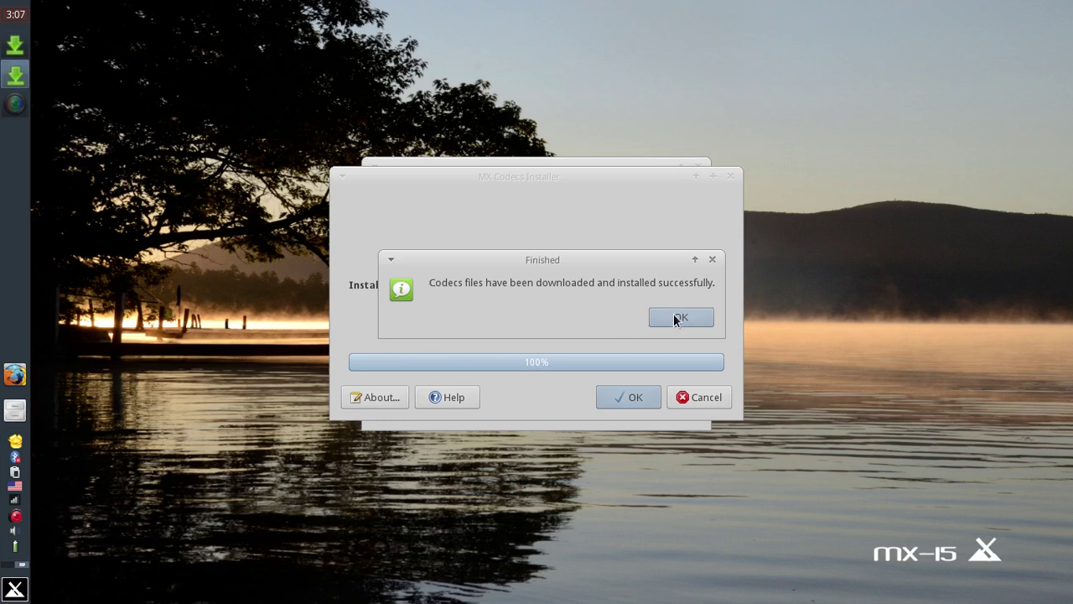
click(679, 317)
click(650, 406)
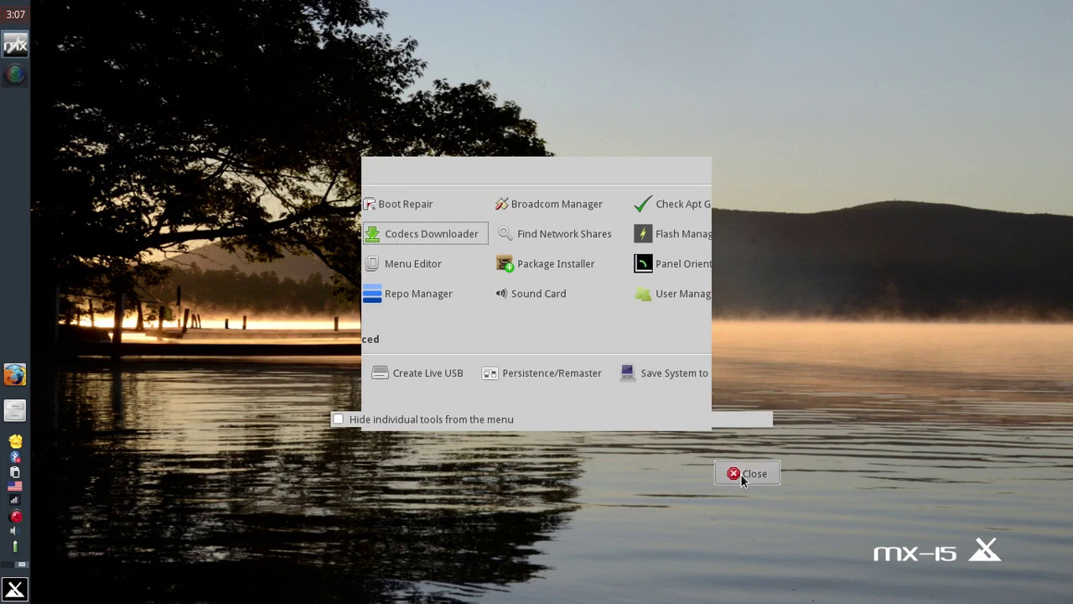
click(741, 473)
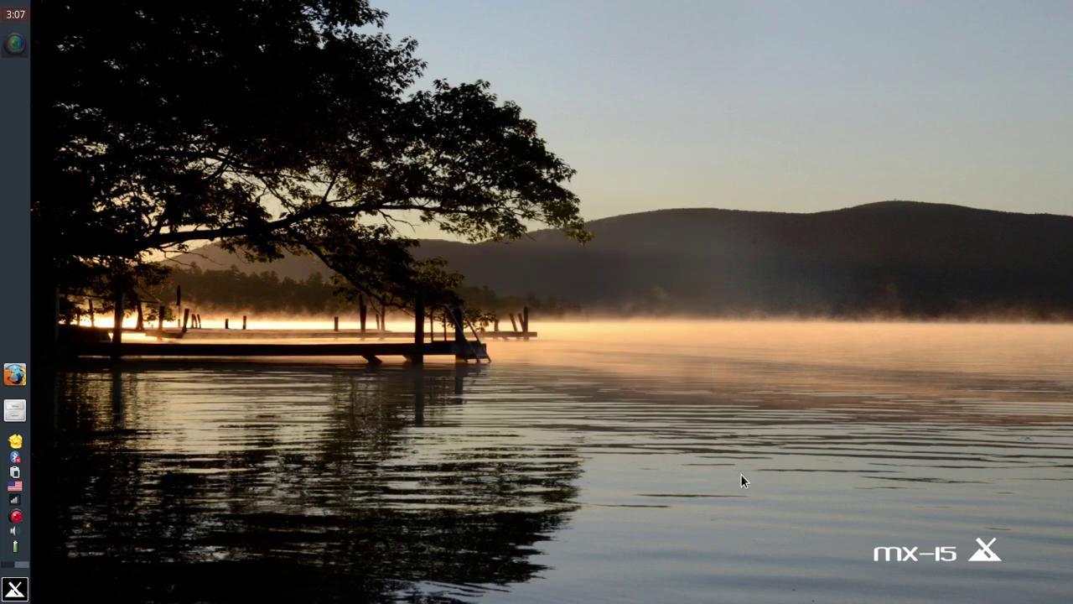
Open Appearance settings via an 'appe' search and look over the Style, Icons and Fonts tabs
click(5, 601)
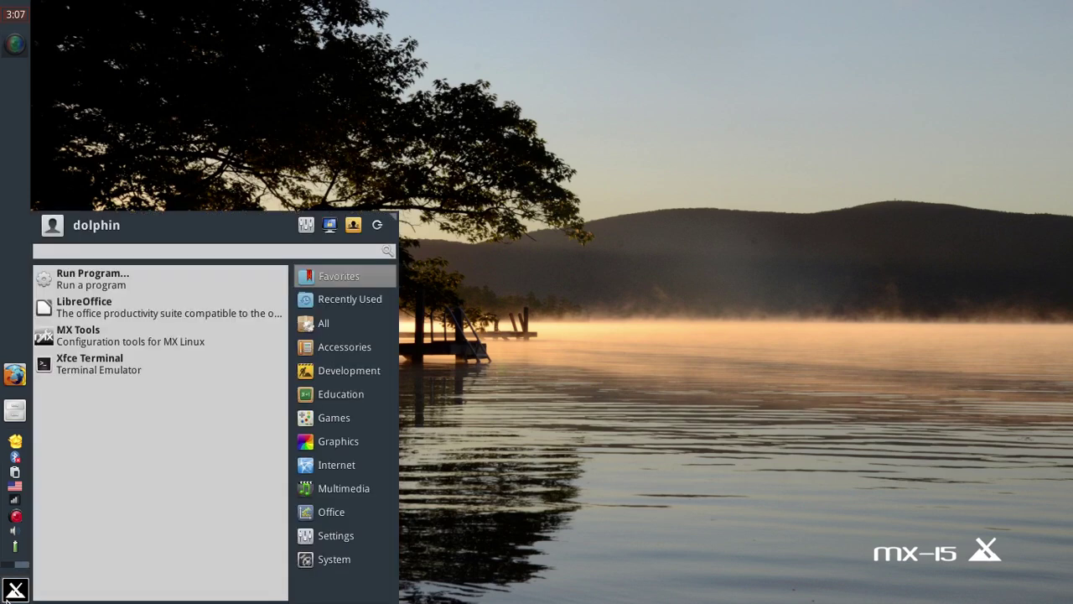
text(appe)
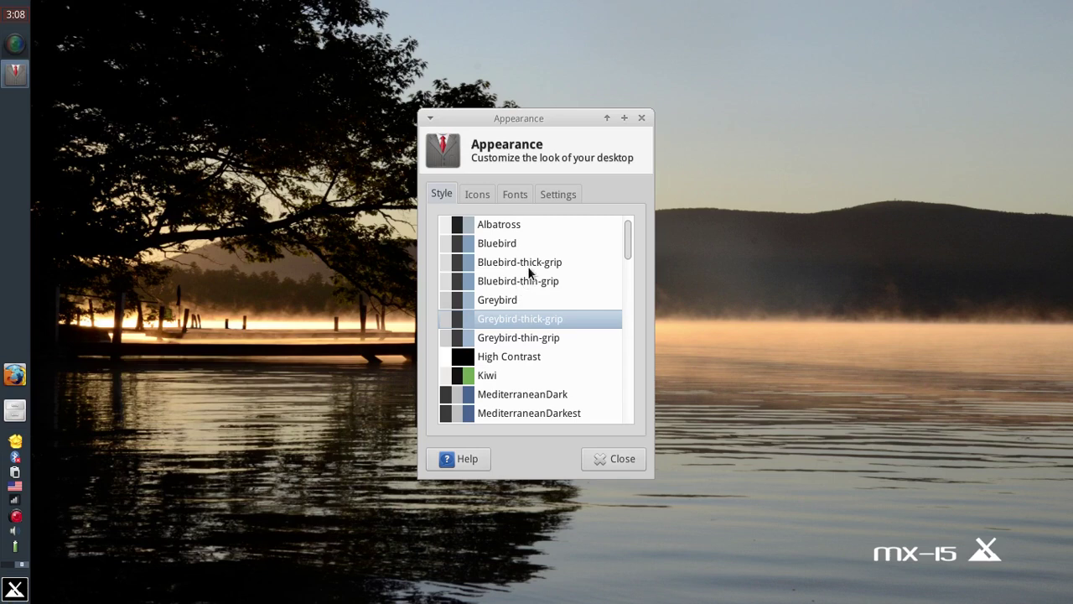
mouse_move(627, 240)
mouse_down()
mouse_move(625, 420)
mouse_move(626, 239)
mouse_up()
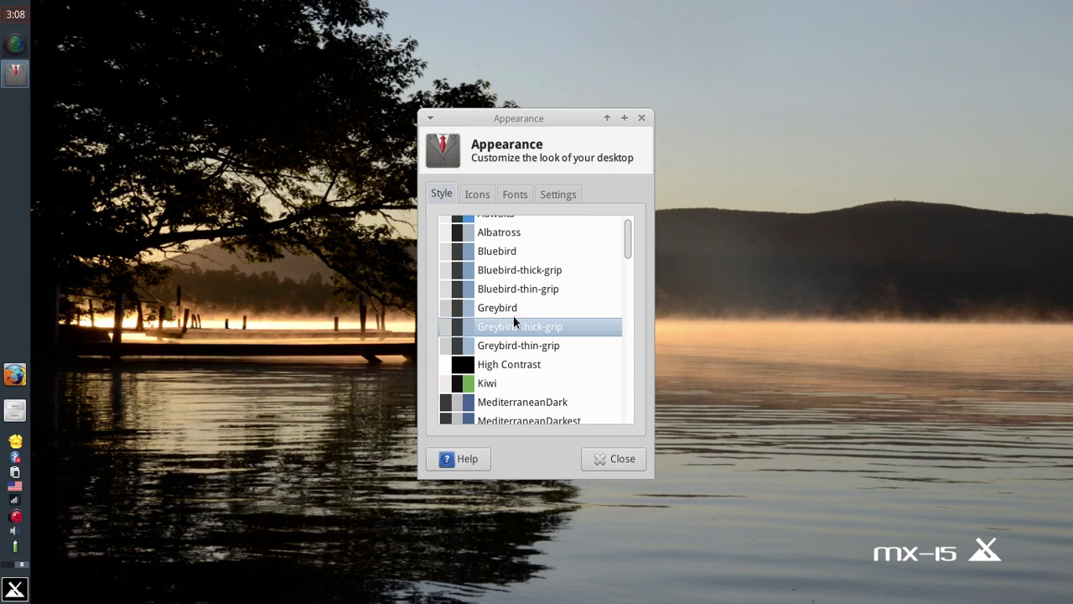
click(486, 195)
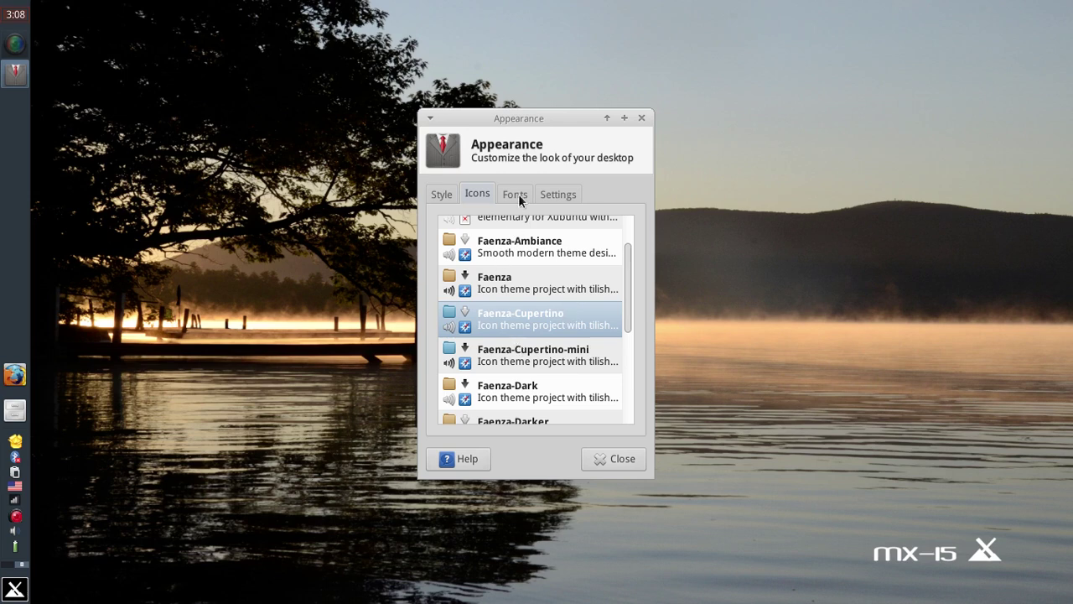
click(519, 194)
Enable event sounds on the Settings tab, then bring up the home folder in the file manager
click(547, 194)
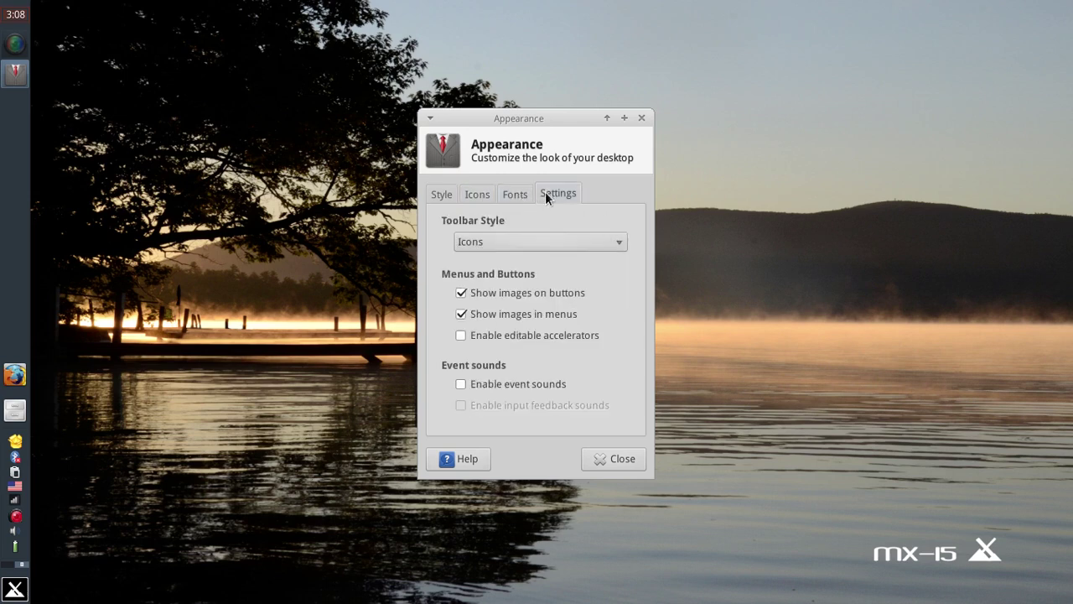
click(511, 384)
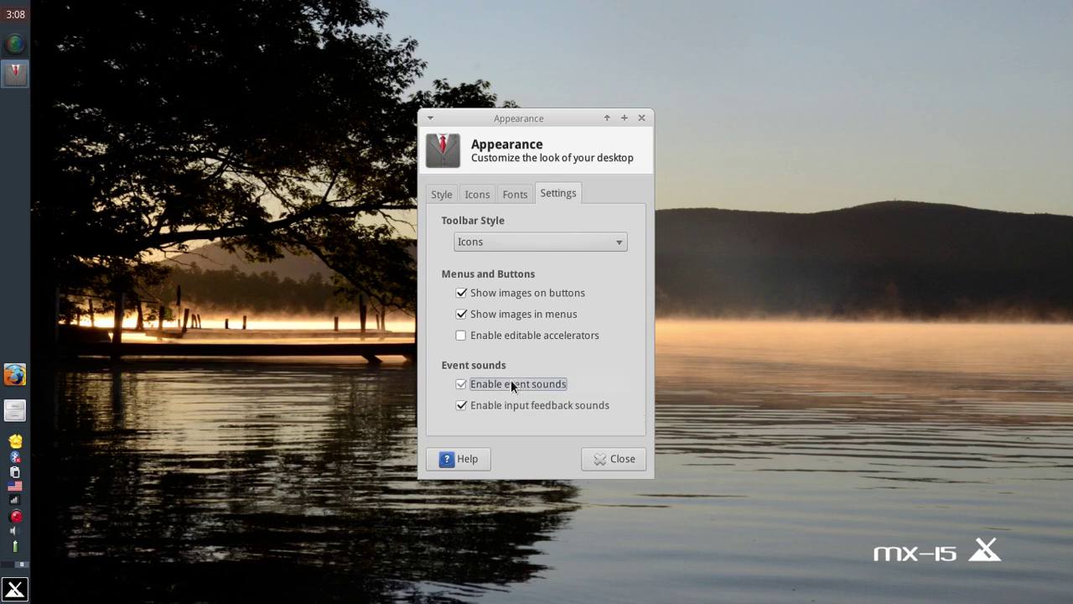
click(17, 415)
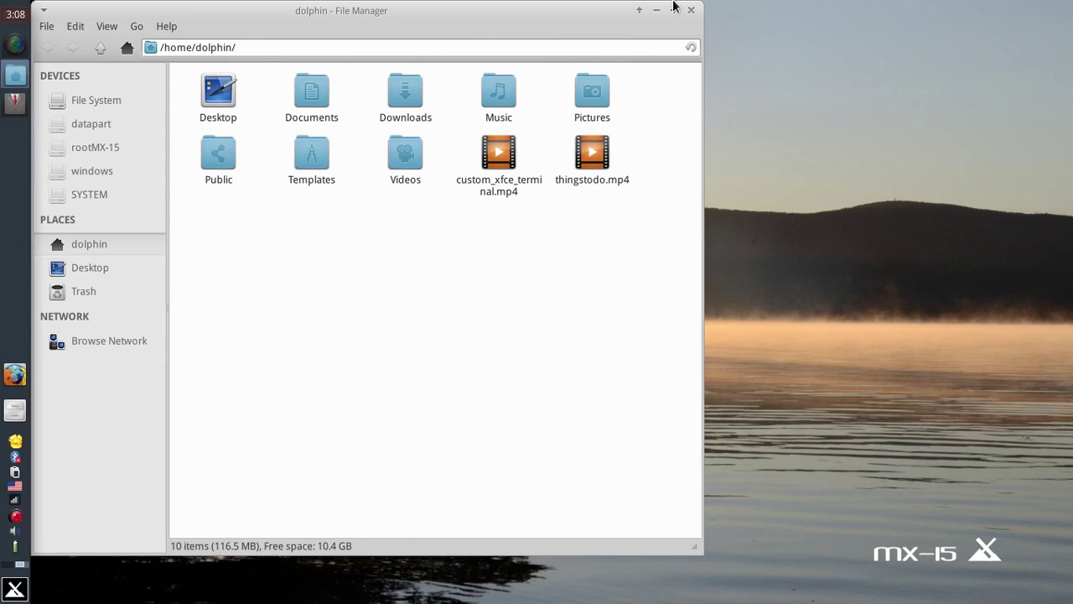
Mount the datapart drive, authenticating with the root password
click(93, 124)
text(*****)
key(Return)
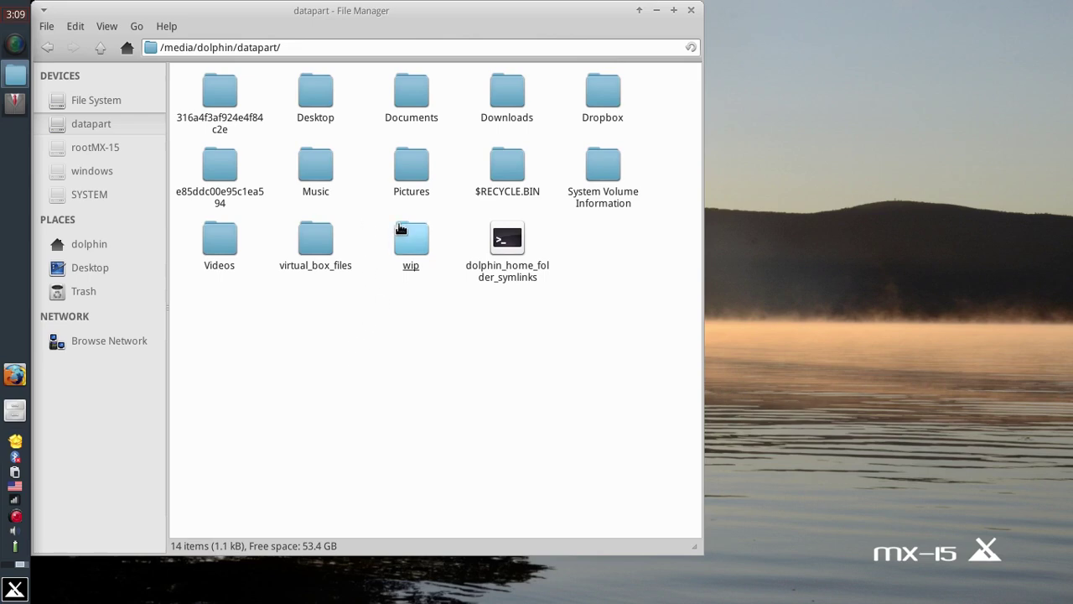
Open datapart's Downloads folder and inspect the actions for Native_Amreican_Flute_Edit.ogg
click(317, 164)
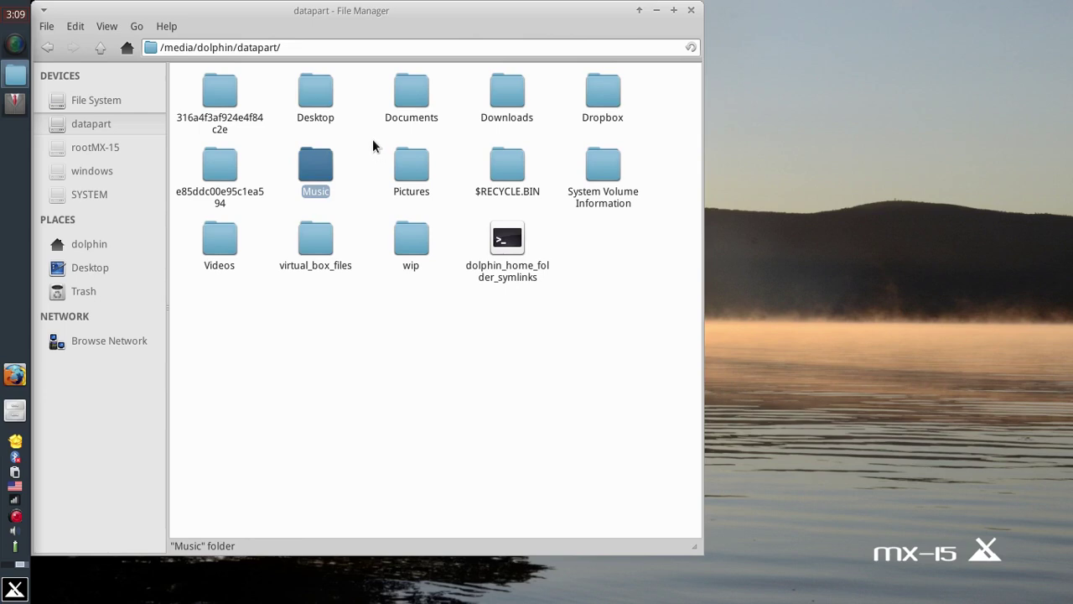
double_click(507, 96)
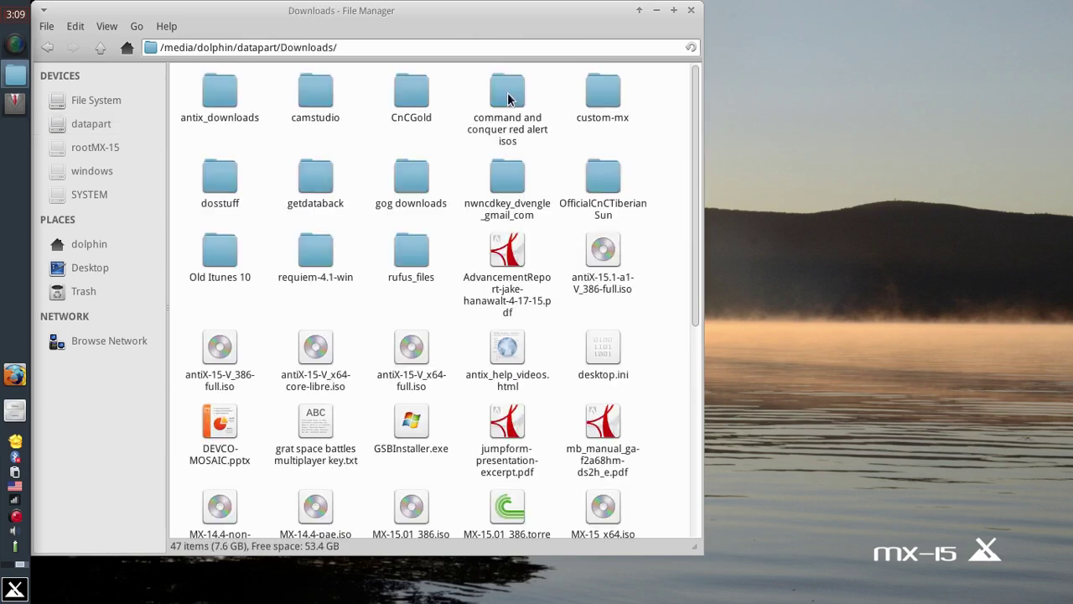
scroll(336, 325, down, 5)
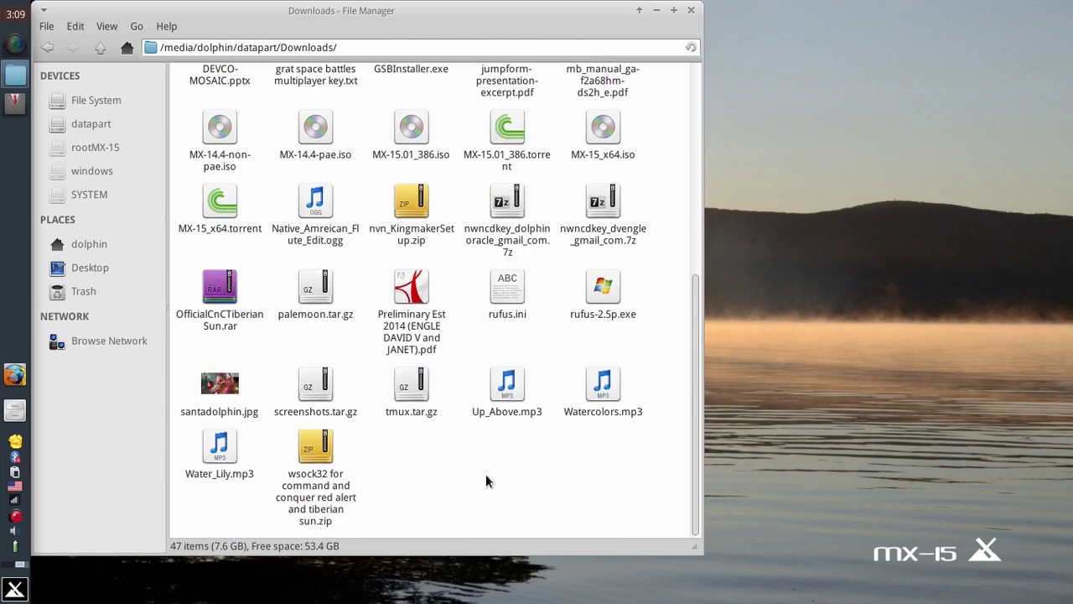
click(327, 214)
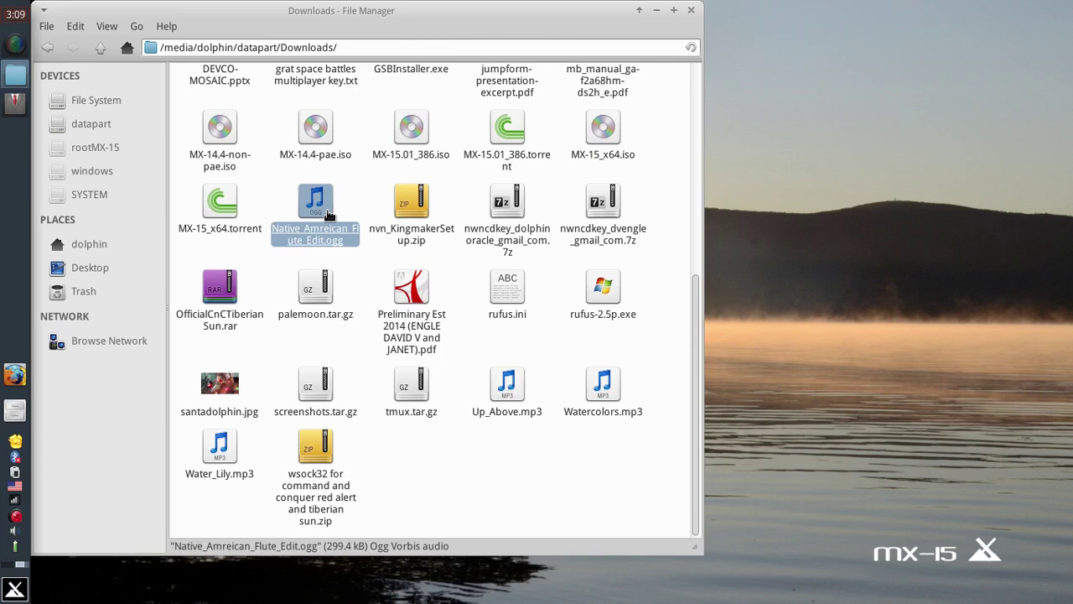
right_click(315, 204)
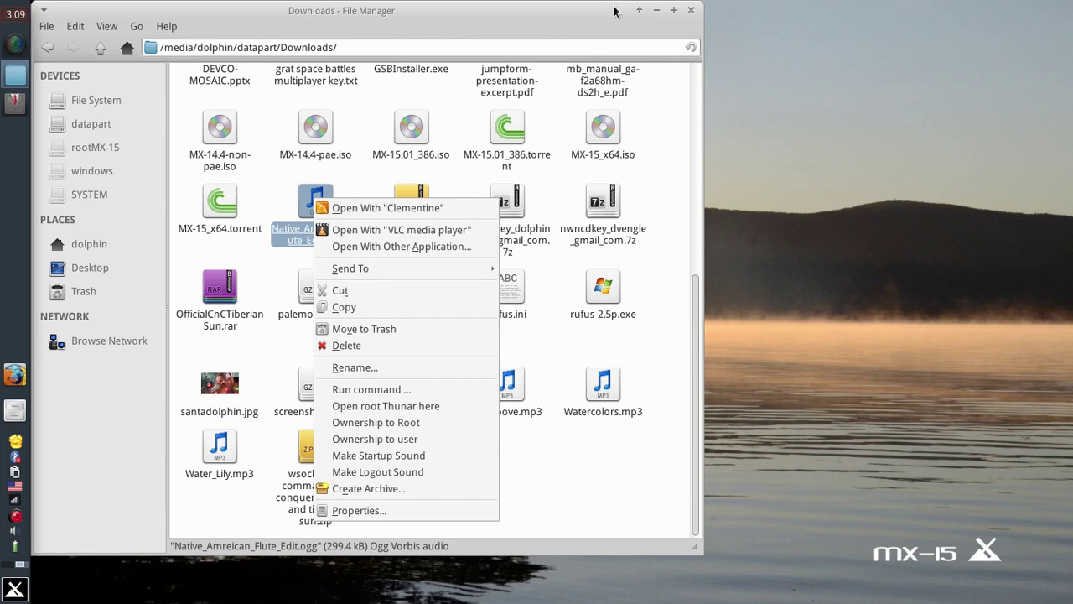
click(695, 16)
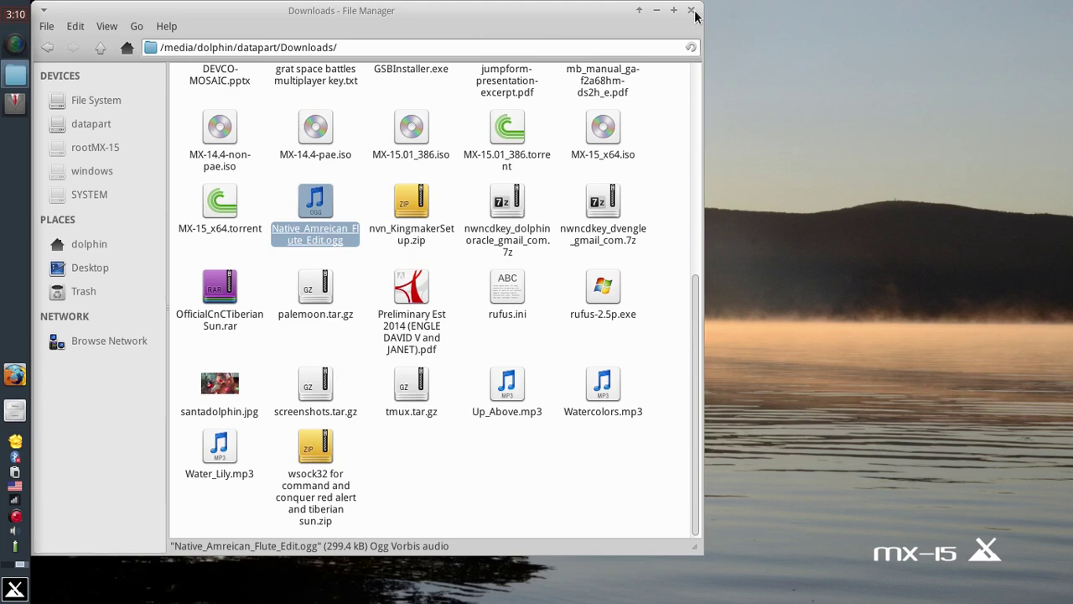
Close the file manager and Appearance settings, then open Desktop settings from the desktop's right-click menu
click(692, 13)
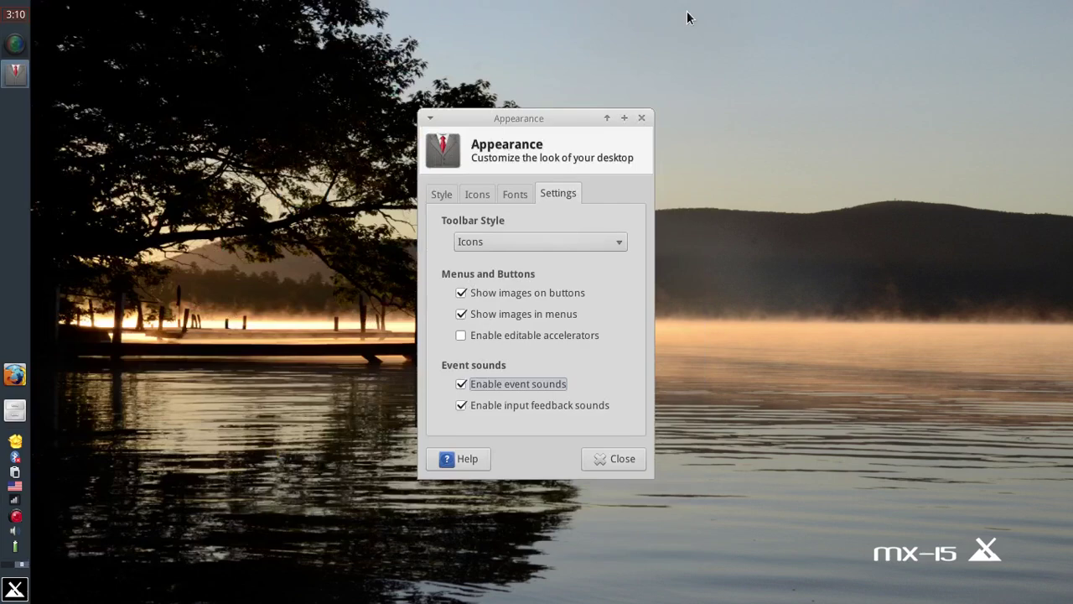
click(641, 118)
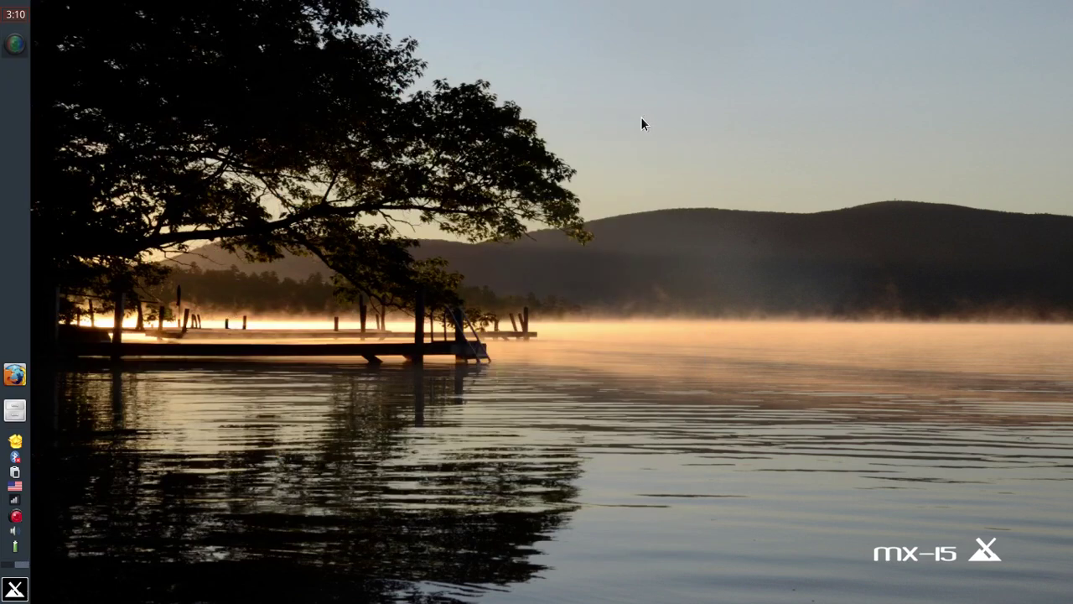
right_click(642, 118)
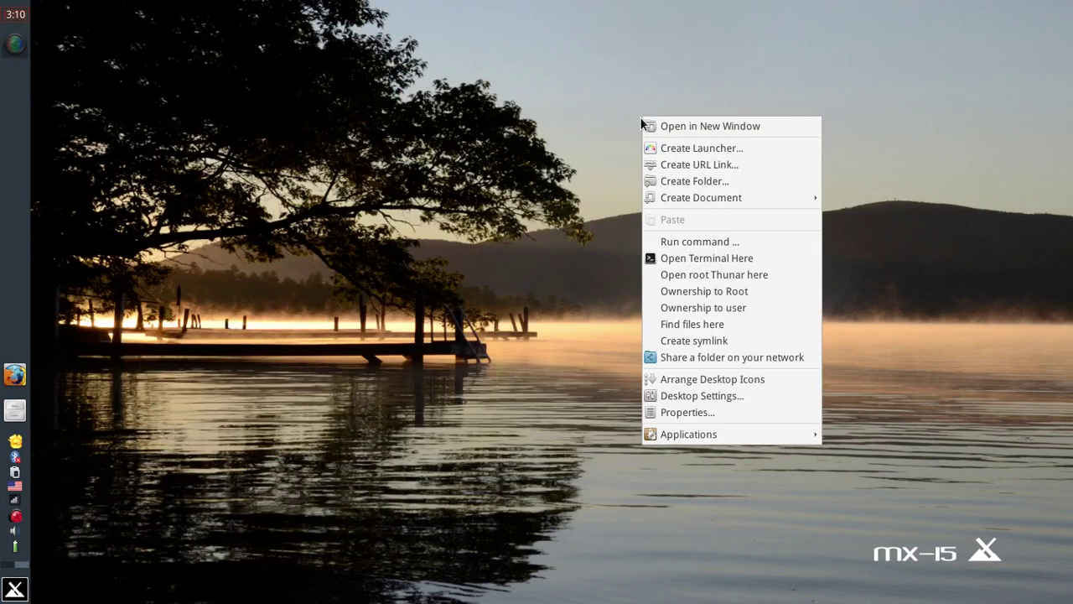
click(711, 398)
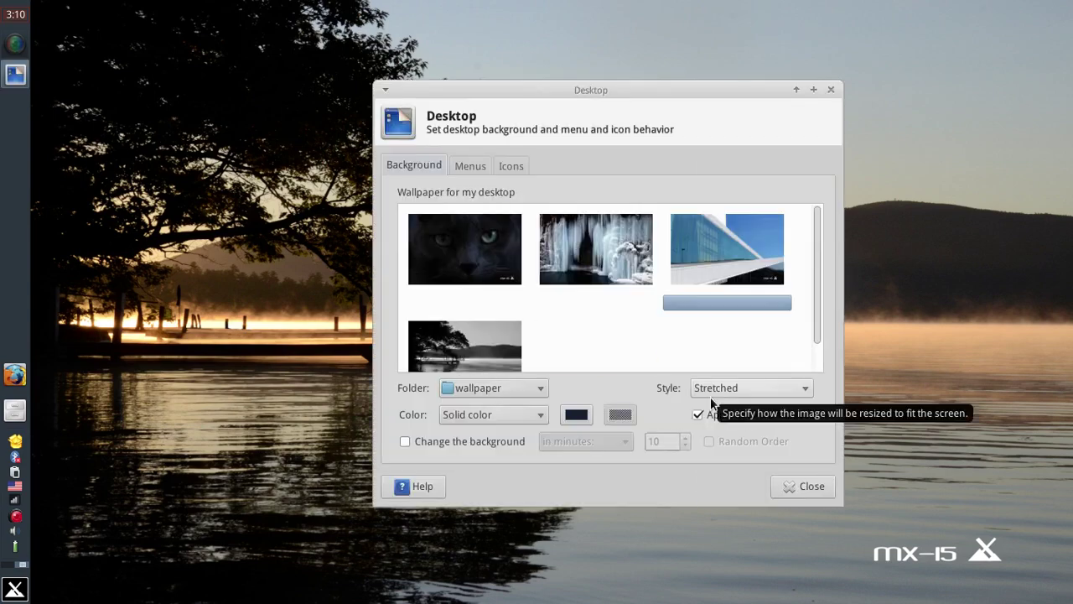
Look over the Settings menu category and the wallpaper folder list, leaving the background unchanged
click(15, 589)
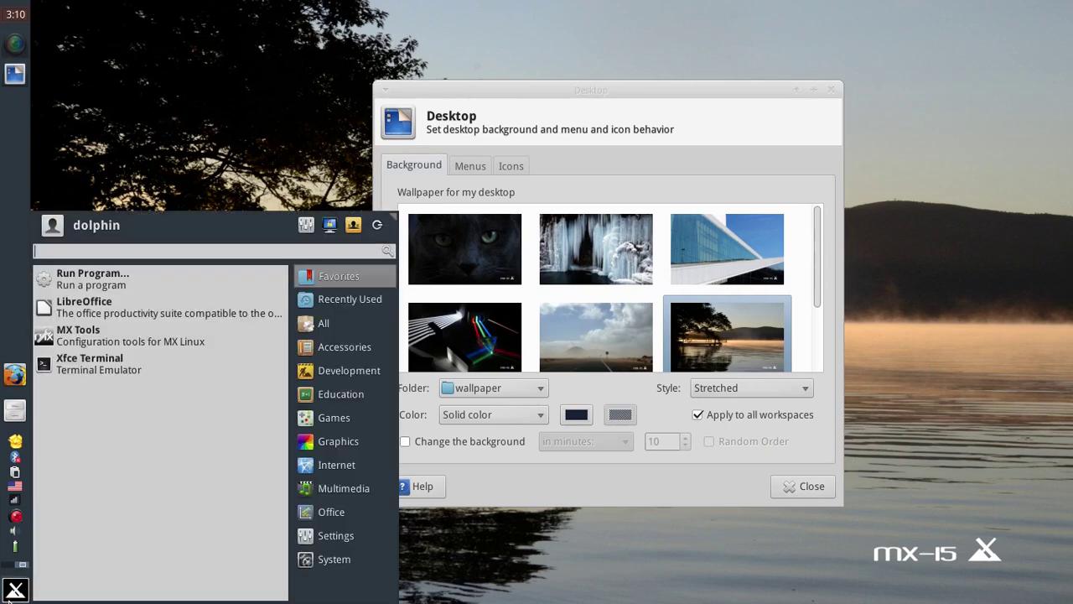
click(321, 533)
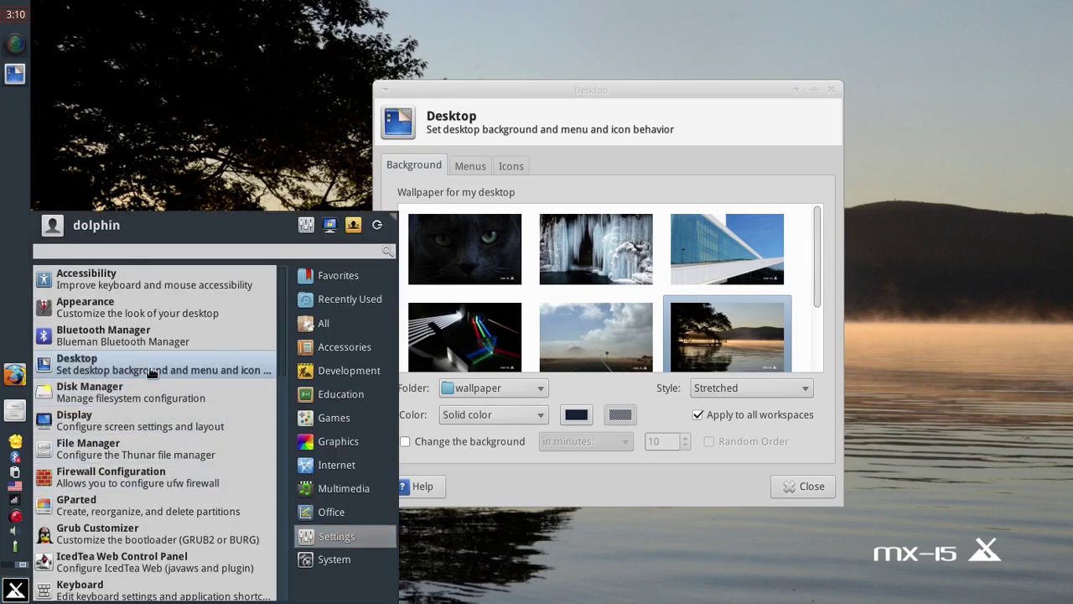
click(270, 112)
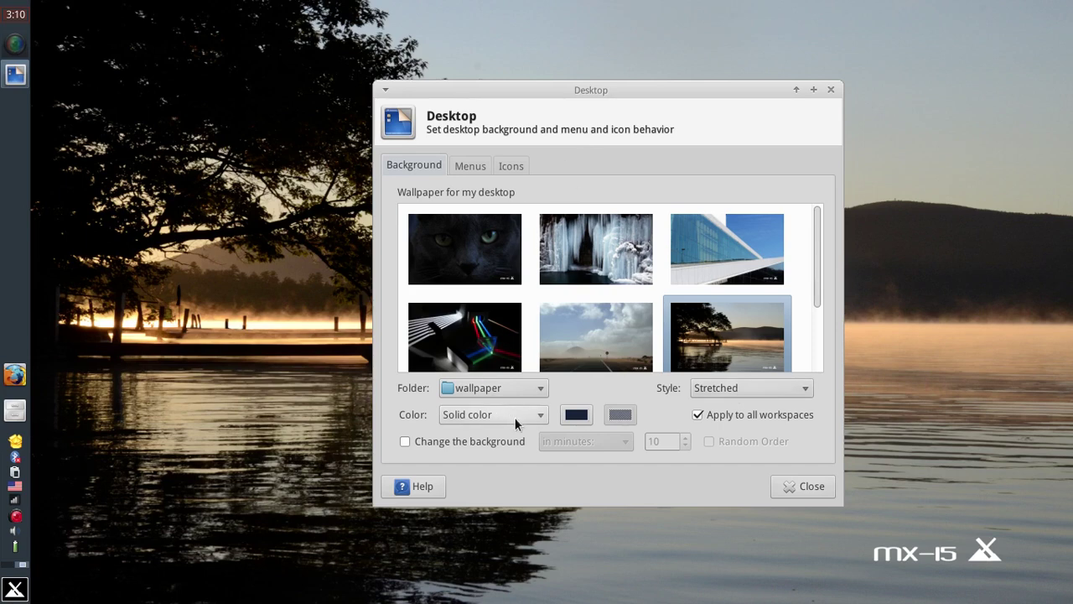
click(505, 387)
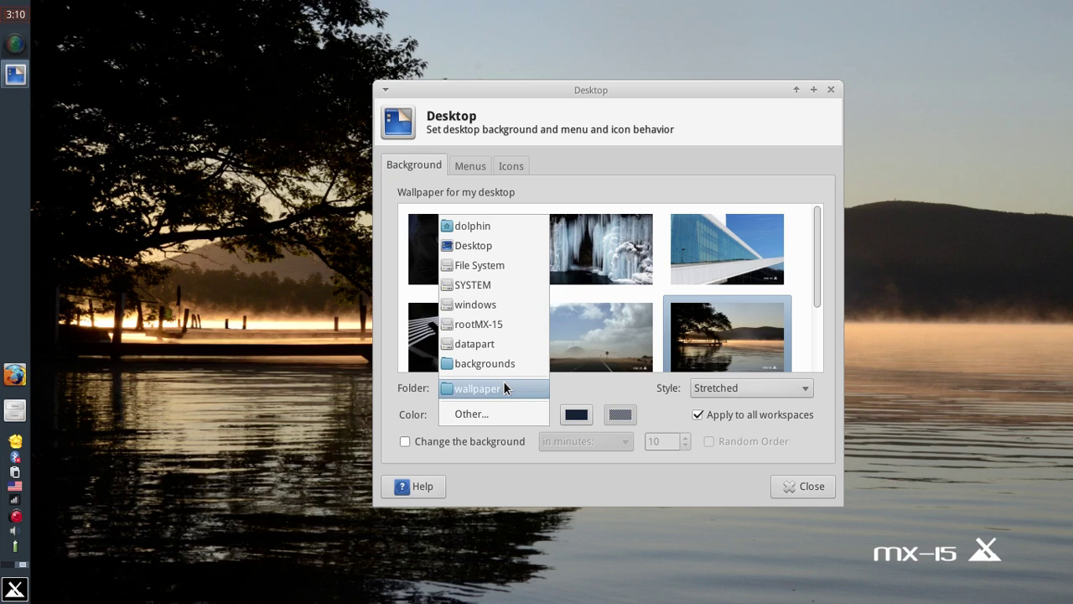
click(679, 194)
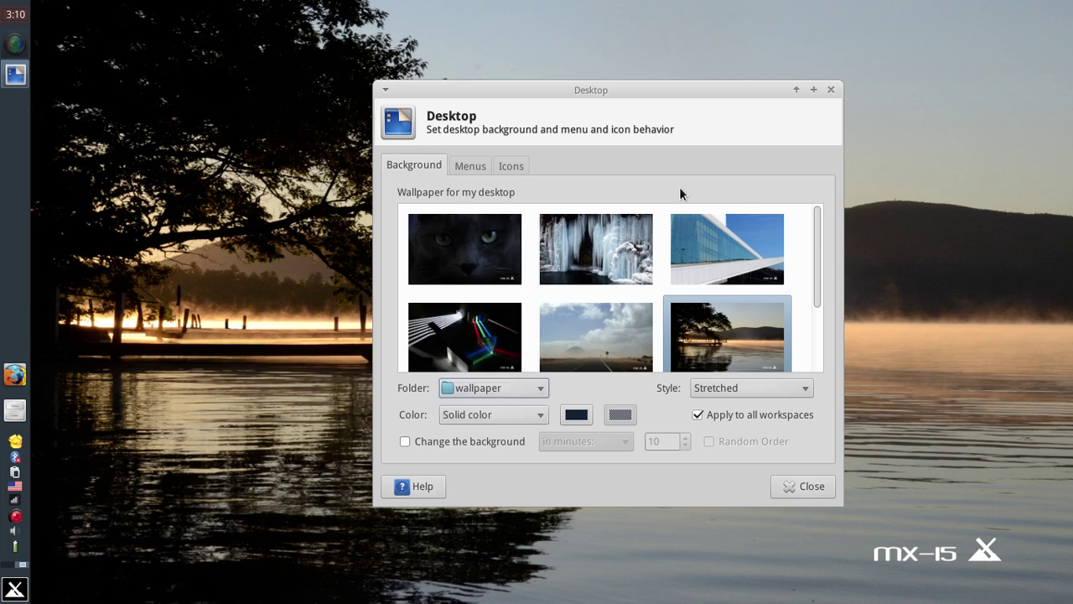
scroll(686, 259, down, 3)
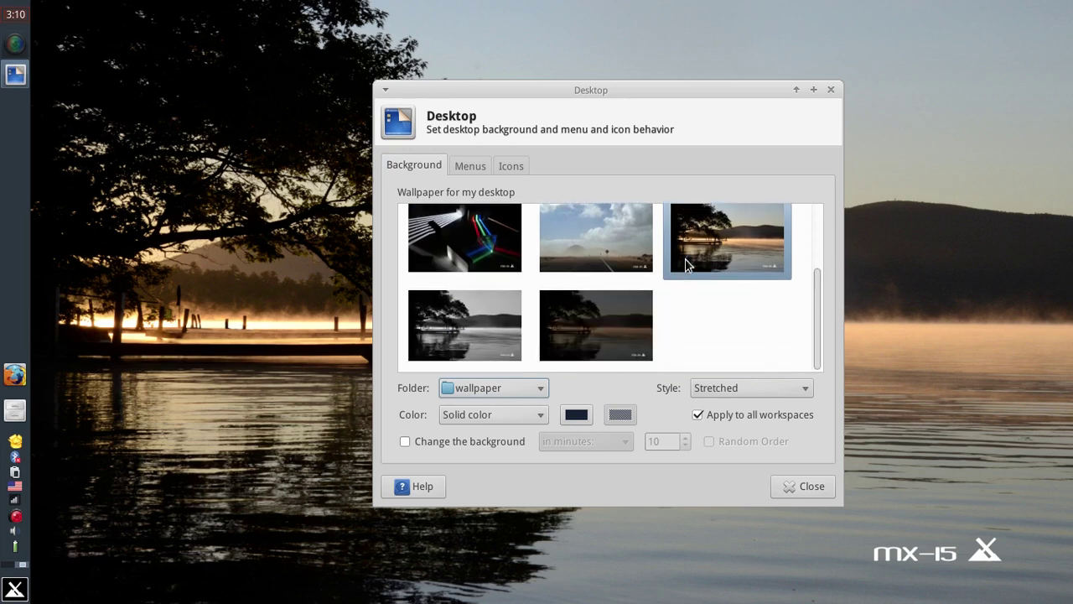
scroll(685, 264, up, 3)
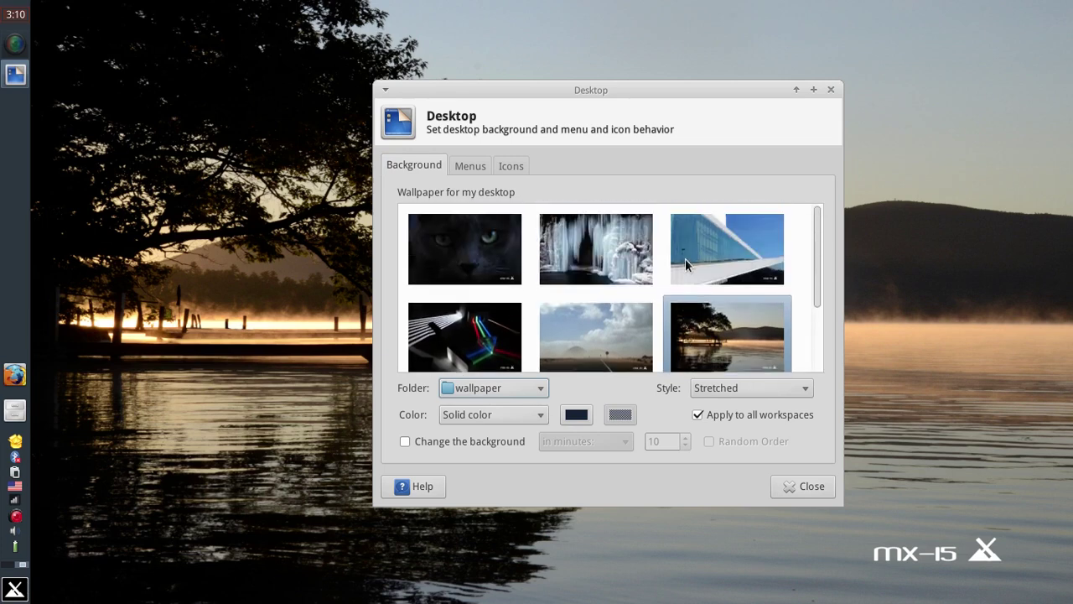
Tick Home under Default Icons on the Icons tab, untick it again, and close Desktop settings
click(471, 165)
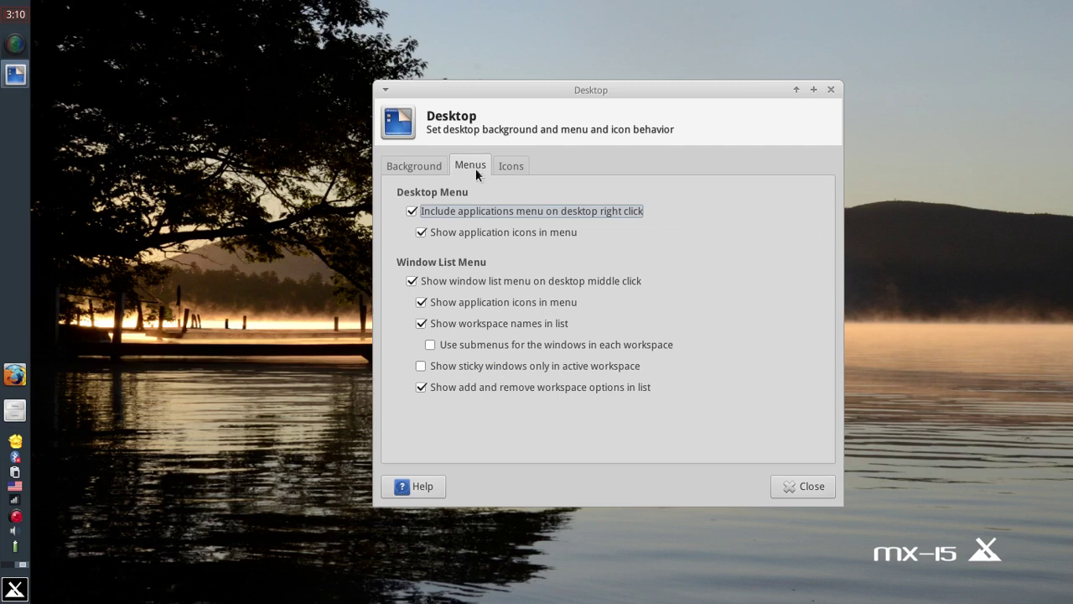
click(521, 166)
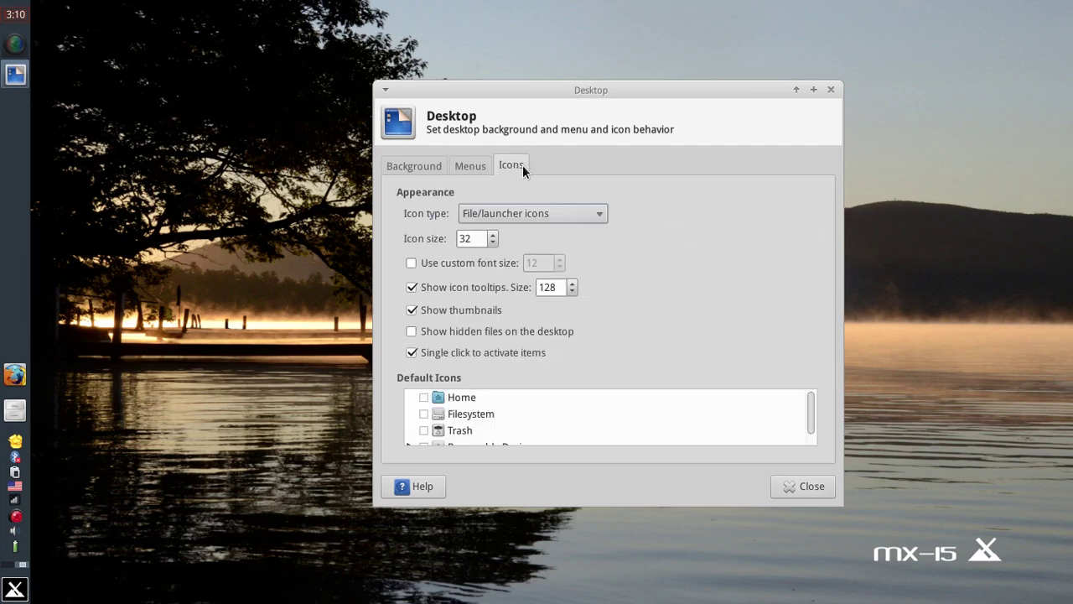
click(425, 397)
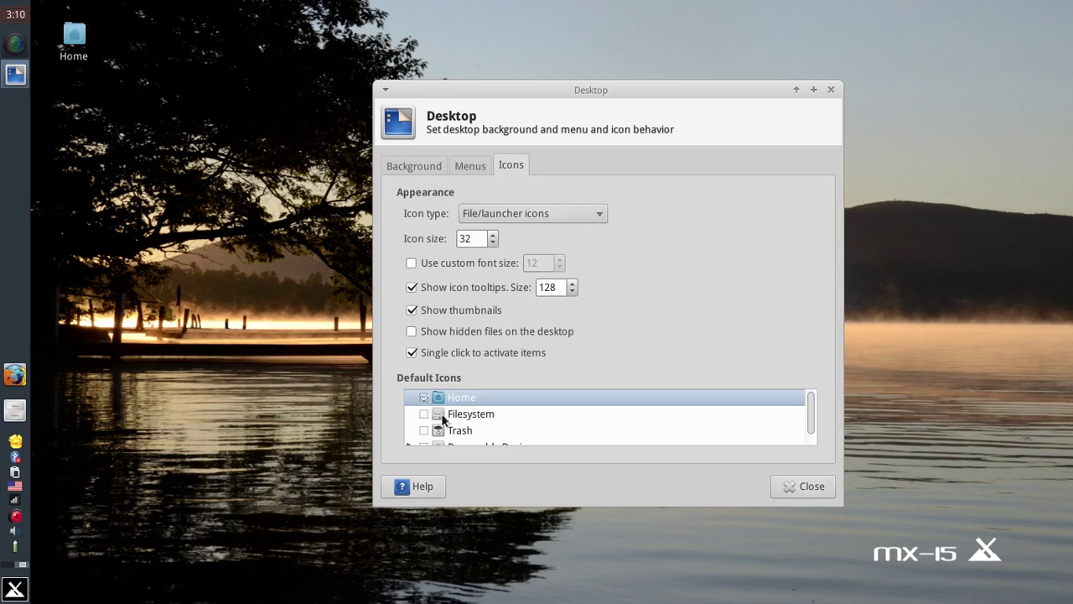
click(425, 398)
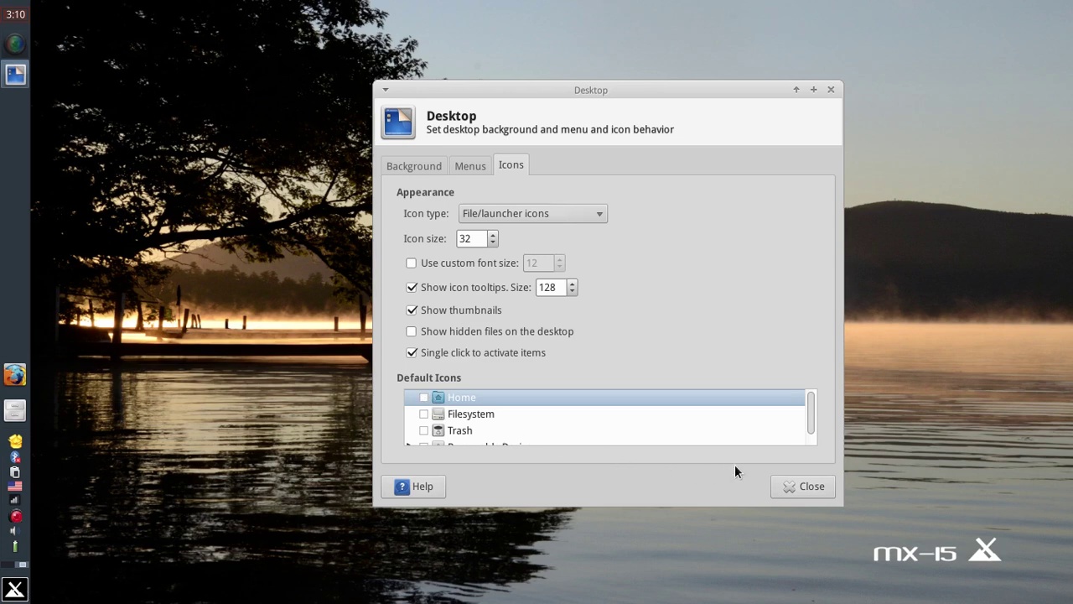
click(802, 490)
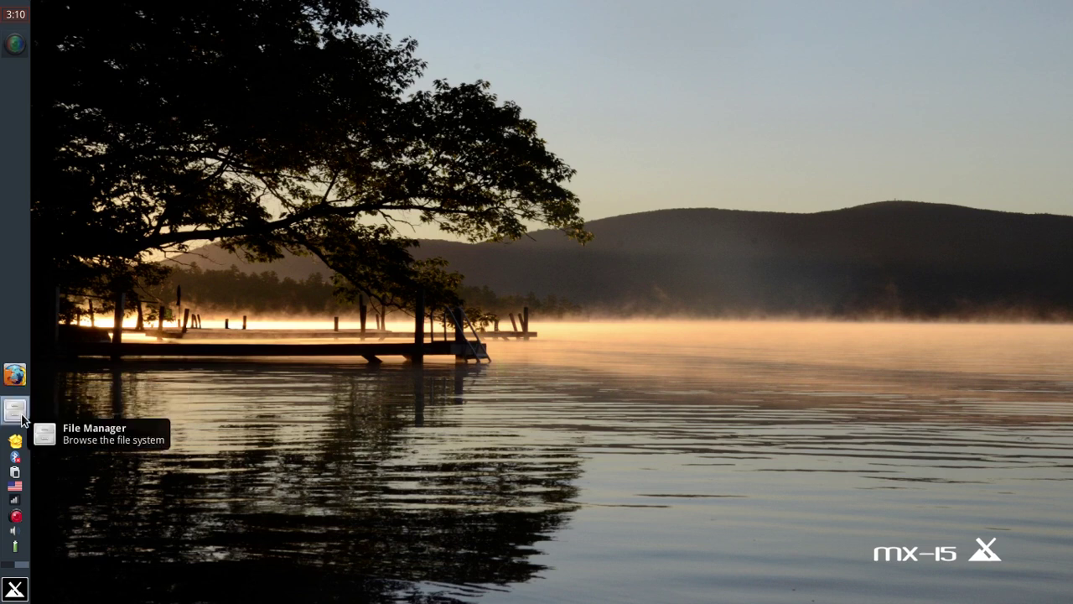
Drag Xfce Terminal from the Whisker menu onto the left panel as a launcher, then start a terminal from it
click(24, 596)
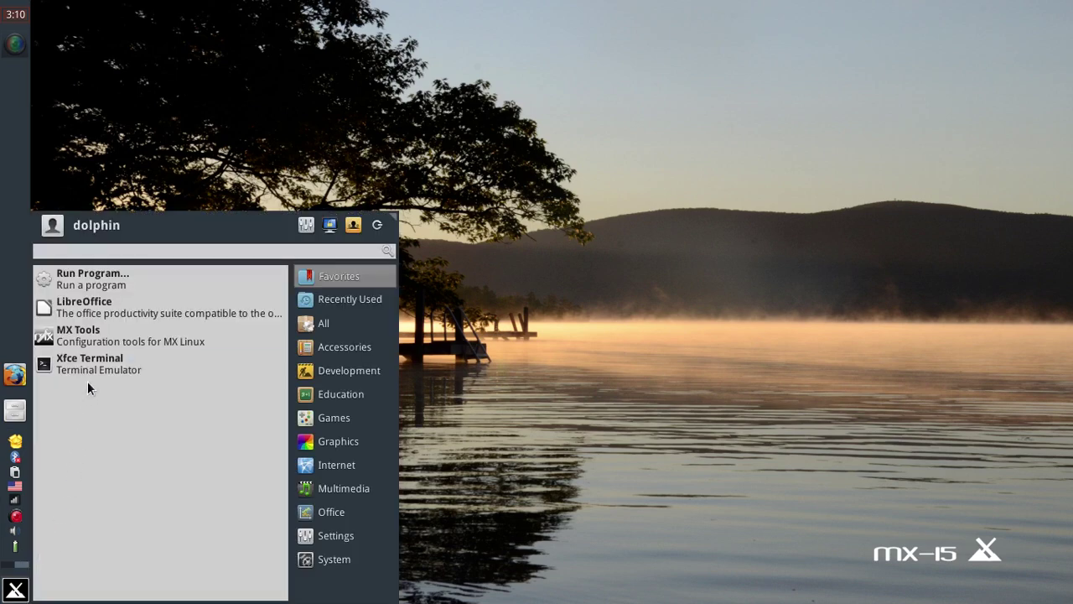
drag(94, 373, 9, 352)
click(648, 360)
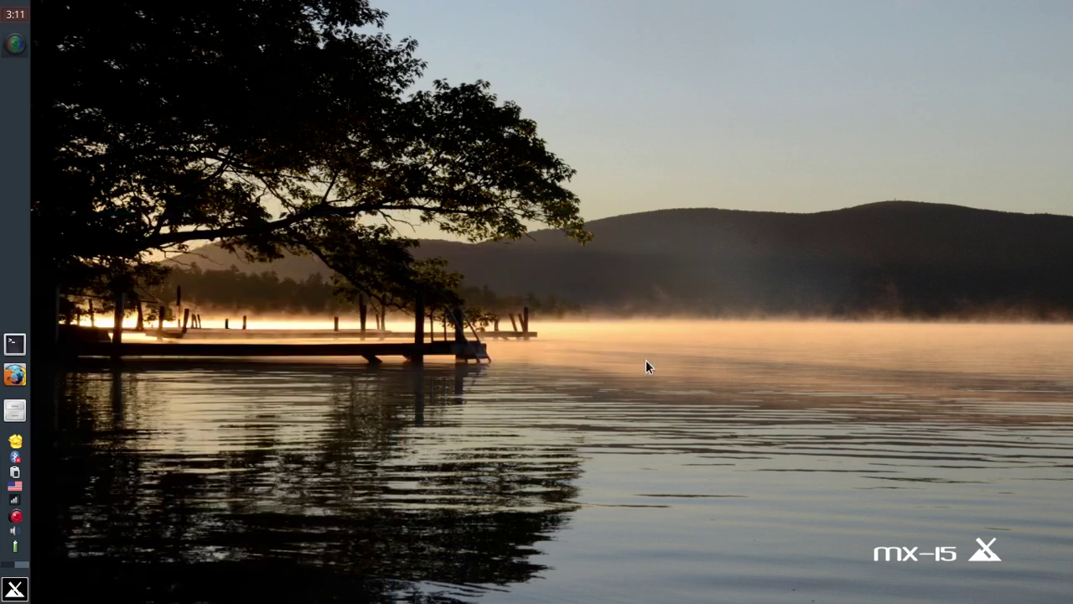
click(15, 346)
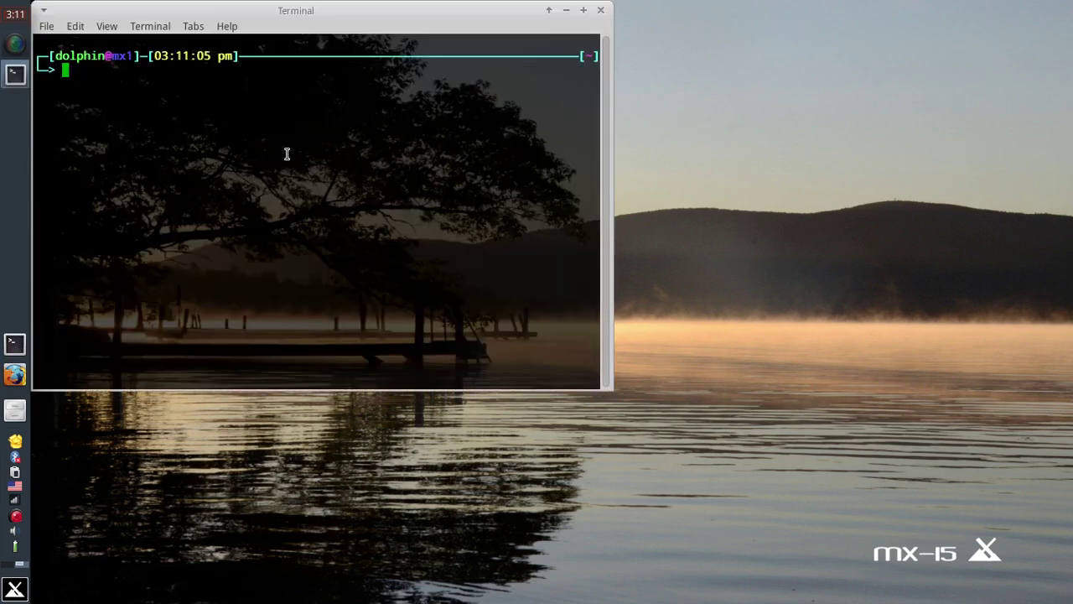
Close the terminal, start Application Finder by searching 'app', and list the Graphics applications
click(601, 10)
click(17, 588)
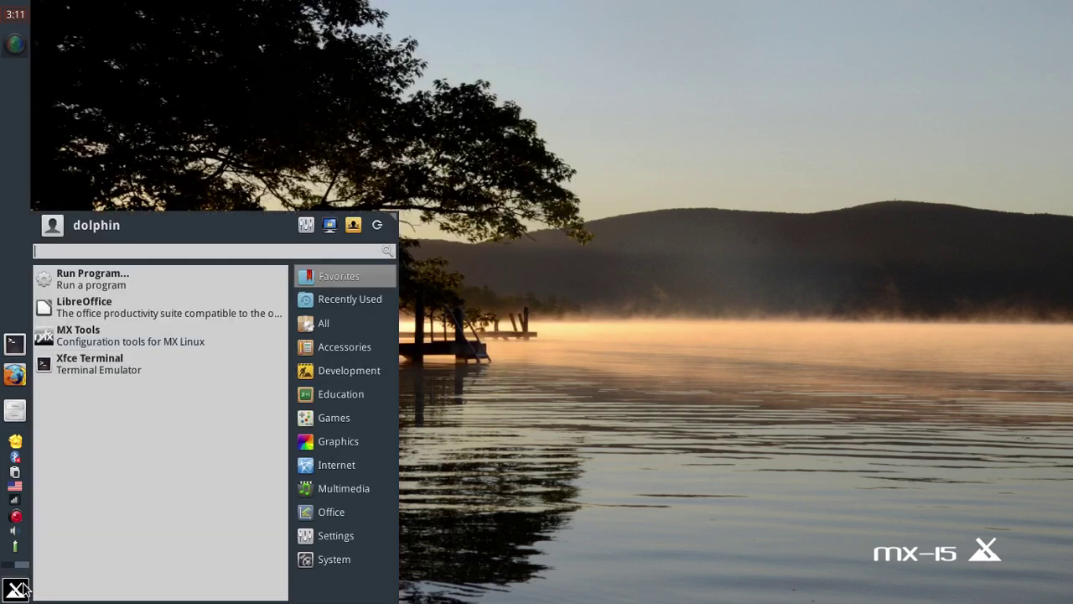
text(app)
click(100, 300)
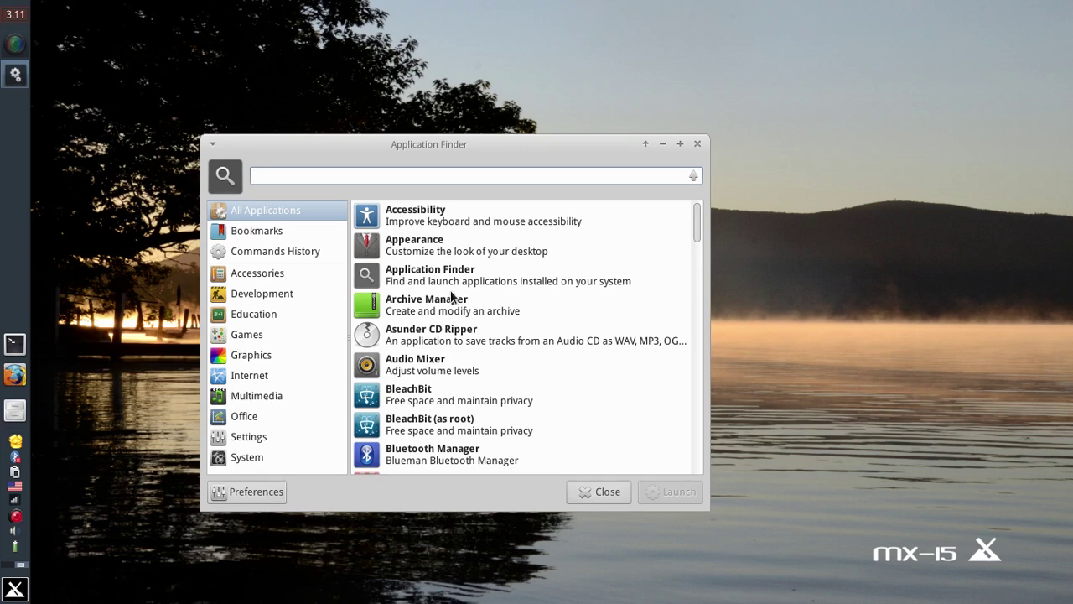
scroll(457, 295, down, 3)
scroll(457, 295, down, 6)
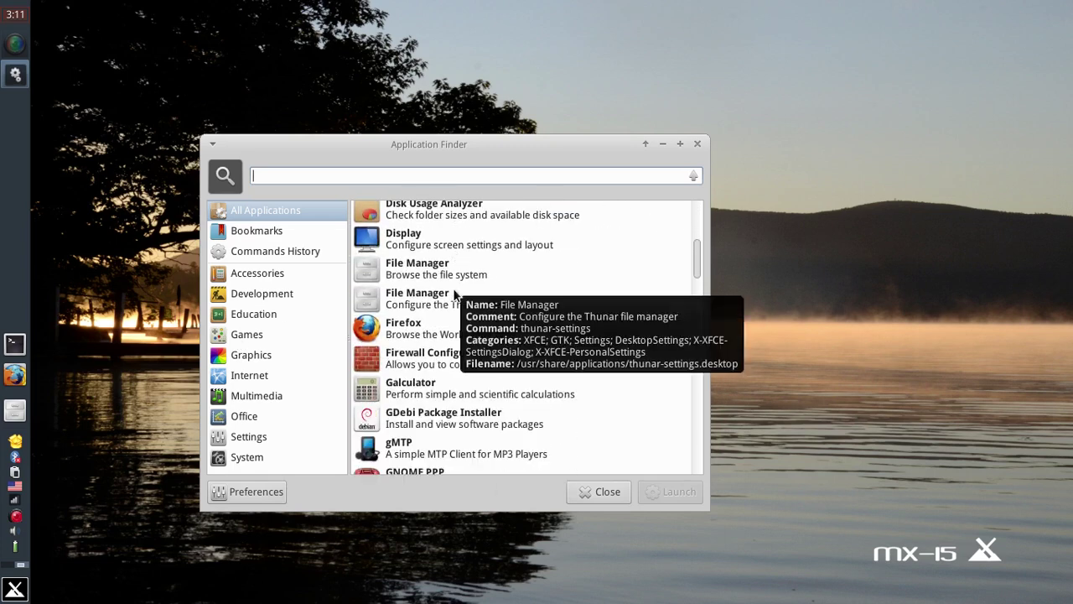
click(250, 357)
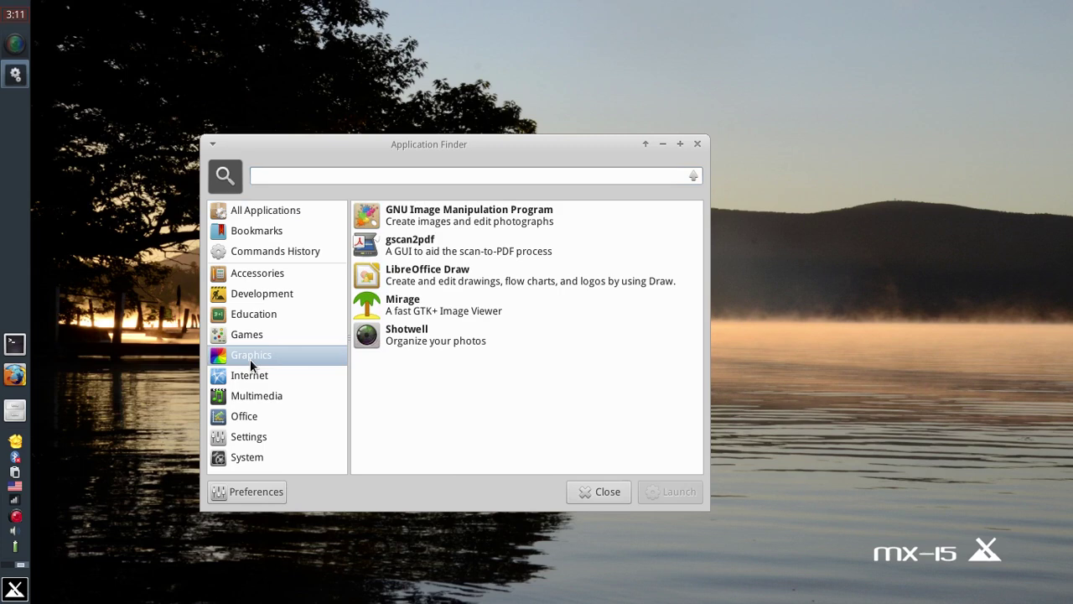
Inspect Mirage's launcher details via Edit, then drag Mirage onto the left panel as a launcher
right_click(421, 310)
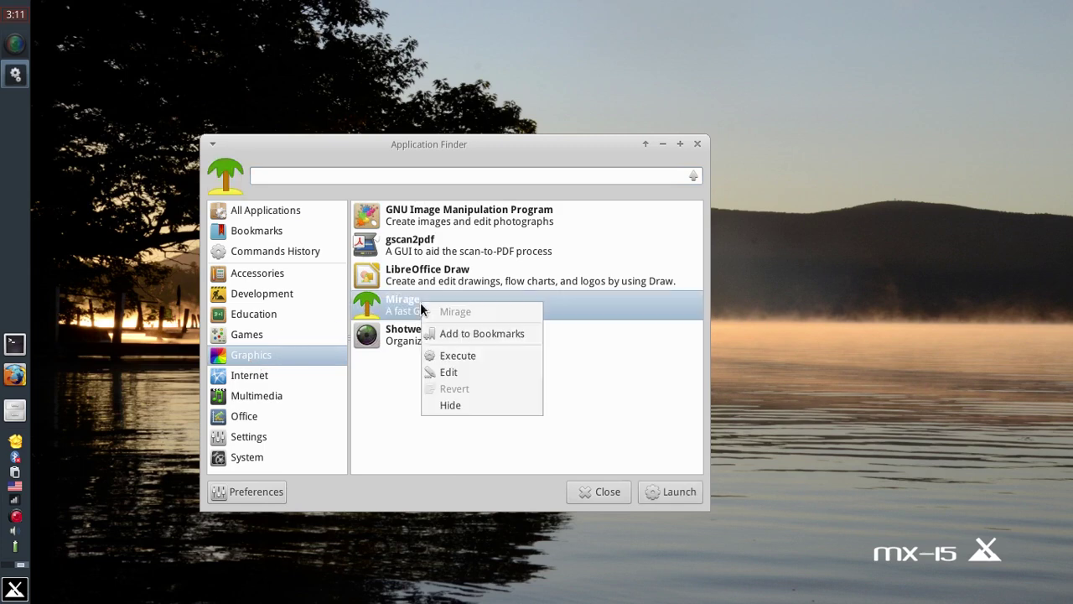
click(445, 374)
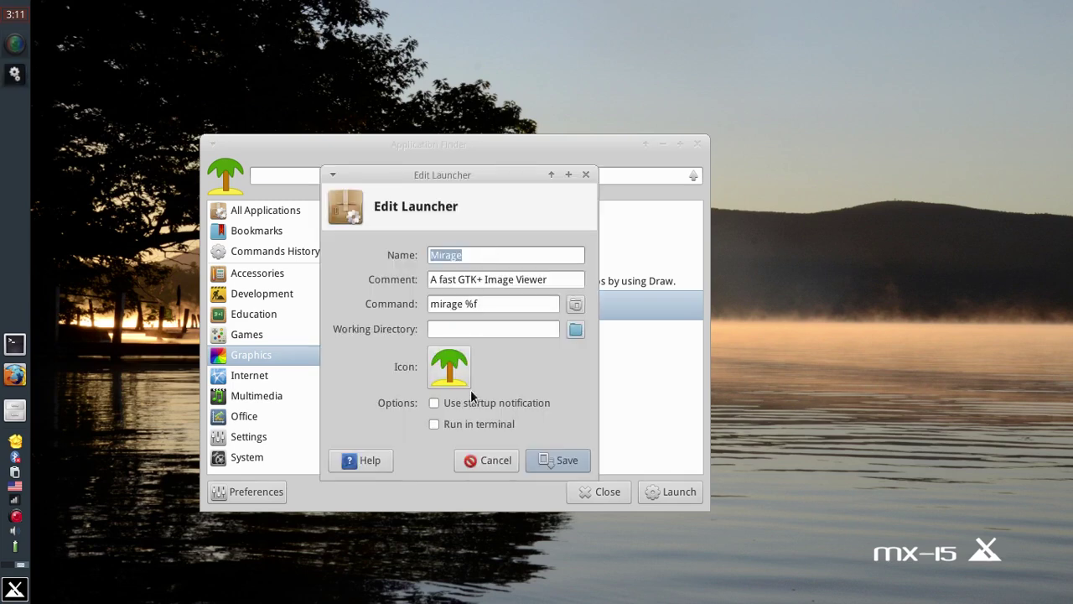
click(475, 454)
mouse_move(405, 312)
mouse_down()
mouse_move(8, 344)
mouse_move(10, 315)
mouse_move(22, 322)
mouse_up()
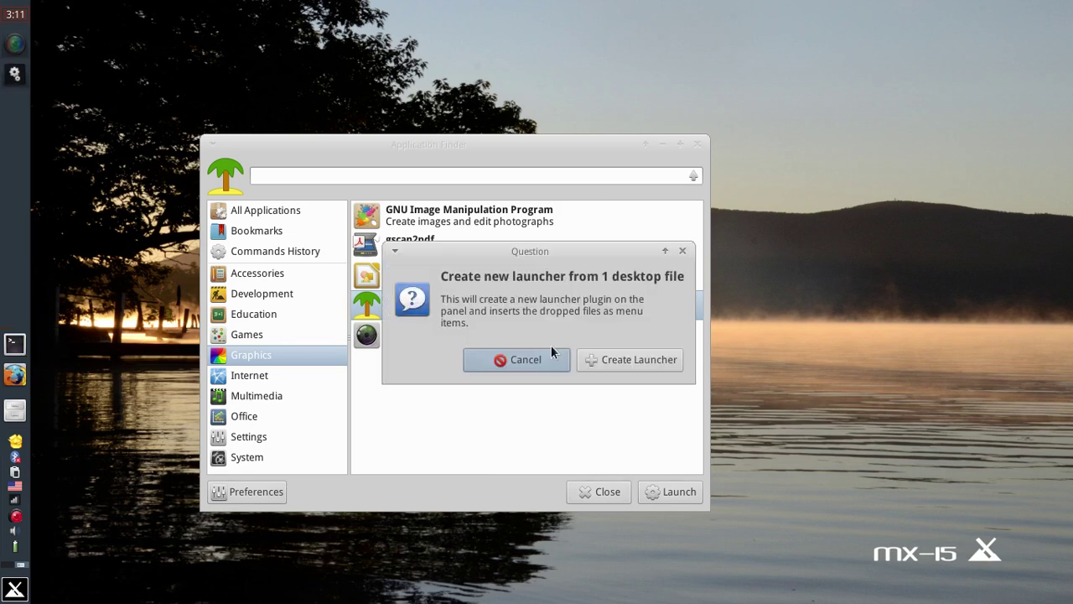
click(625, 360)
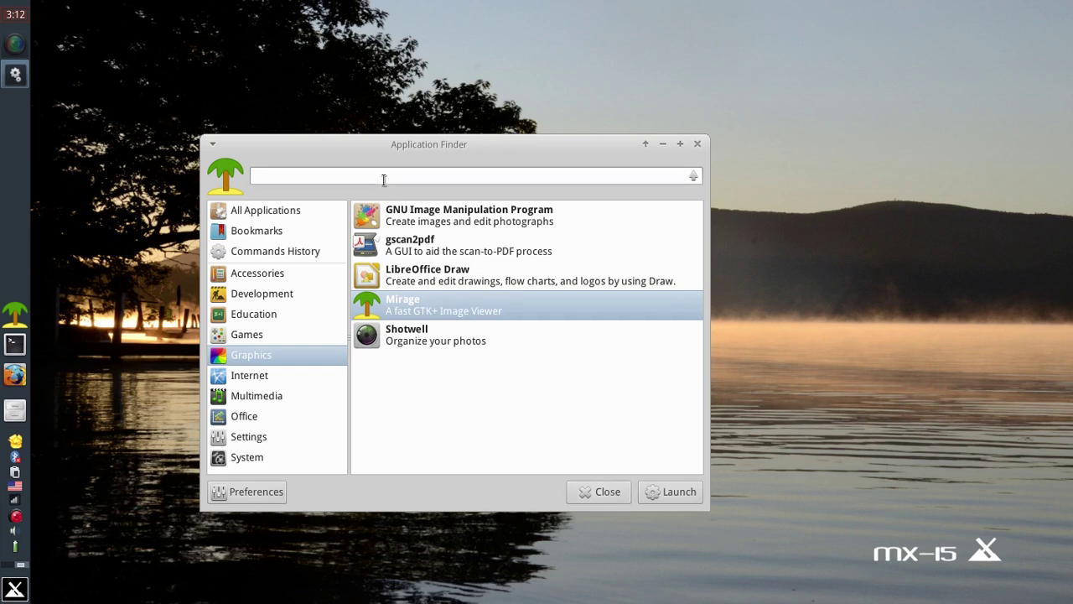
Try searching 'term' and 'alsa', then search 'mirage', launch Mirage and close its window
text(ter)
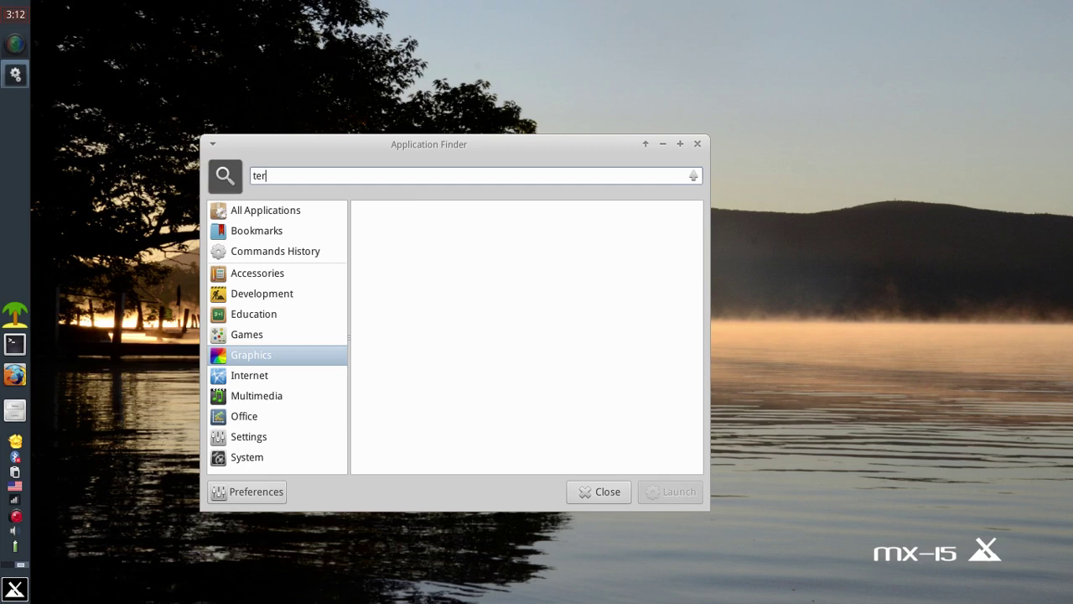
text(m)
key(BackSpace)
key(BackSpace)
key(BackSpace)
key(BackSpace)
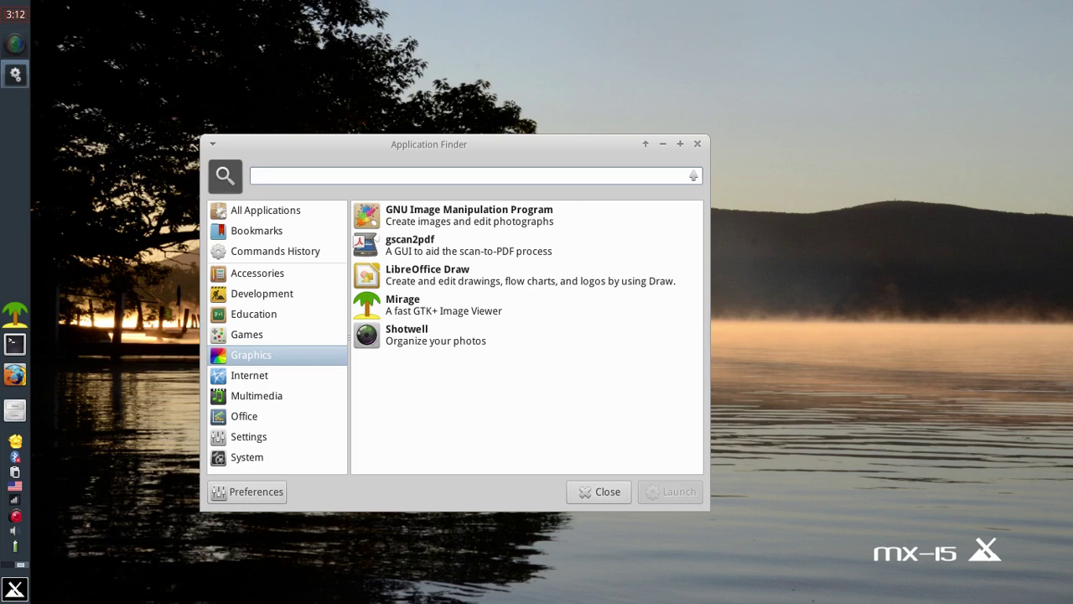
text(alsa)
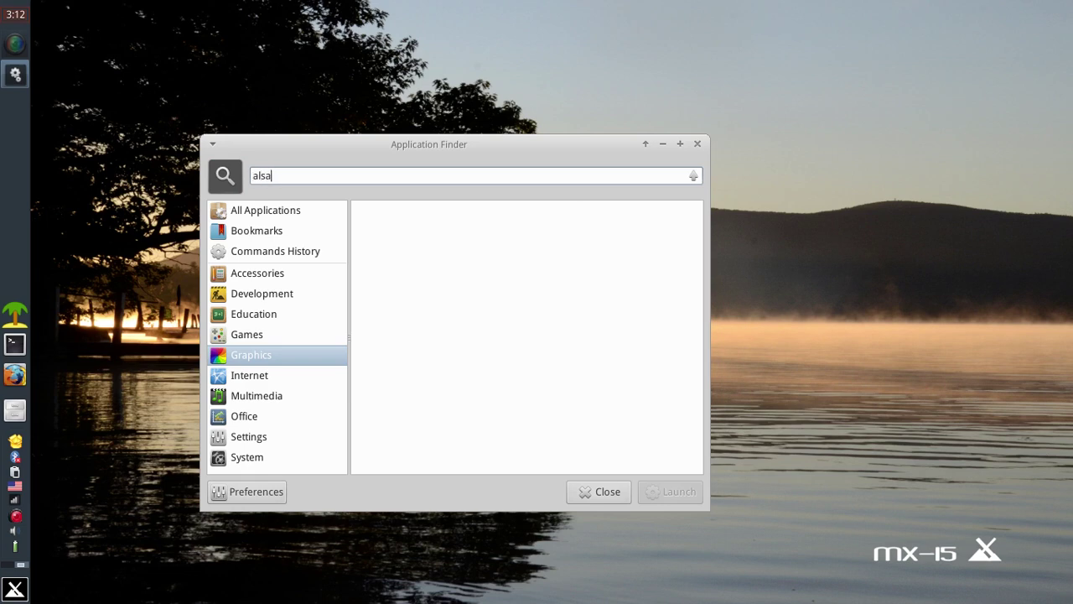
key(BackSpace)
key(BackSpace)
key(BackSpace)
key(BackSpace)
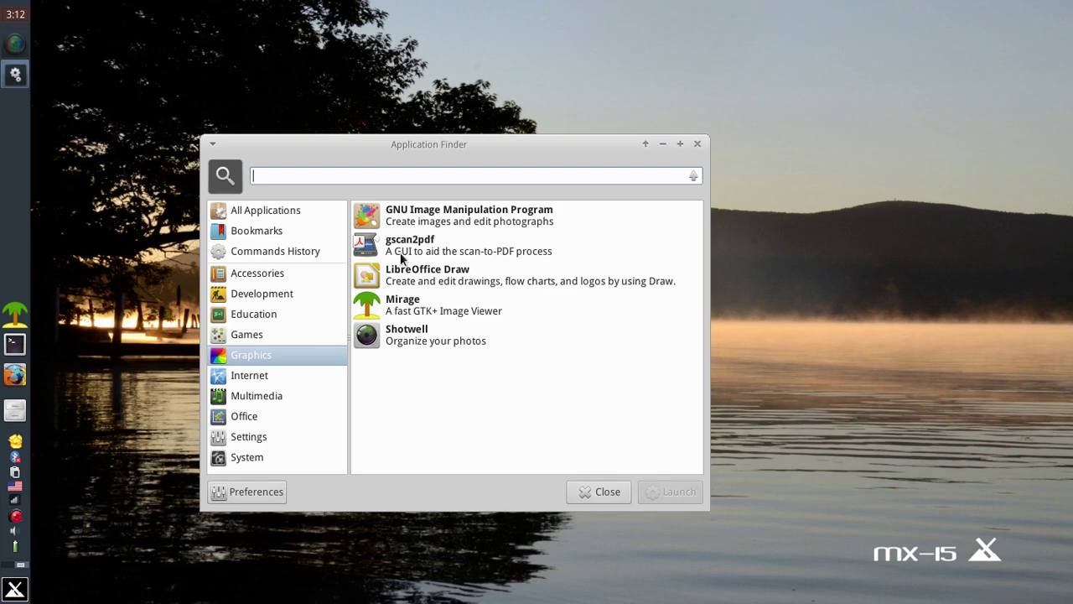
text(m)
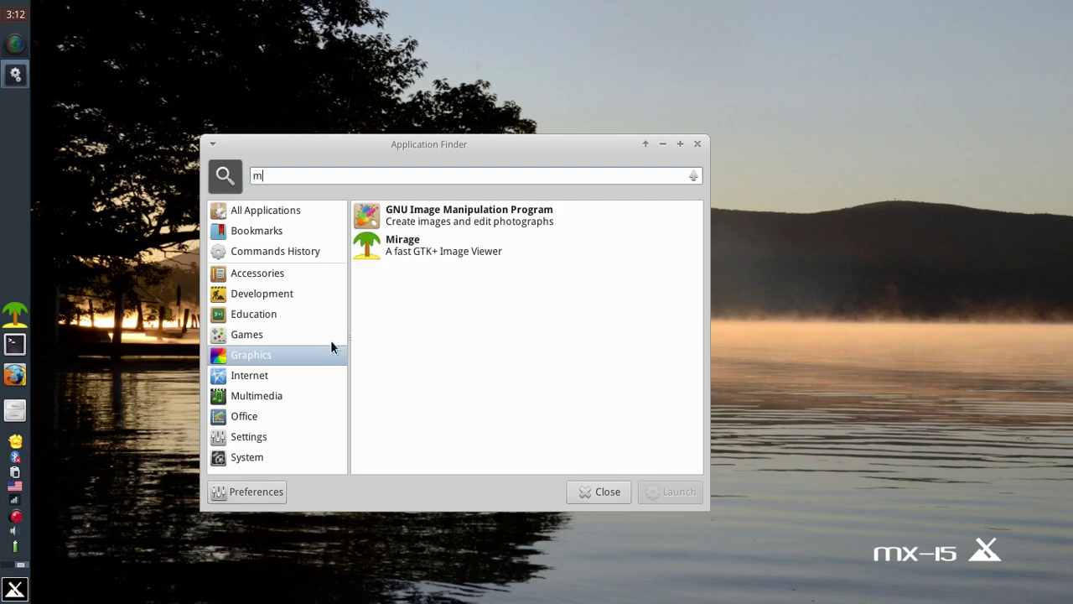
text(irage)
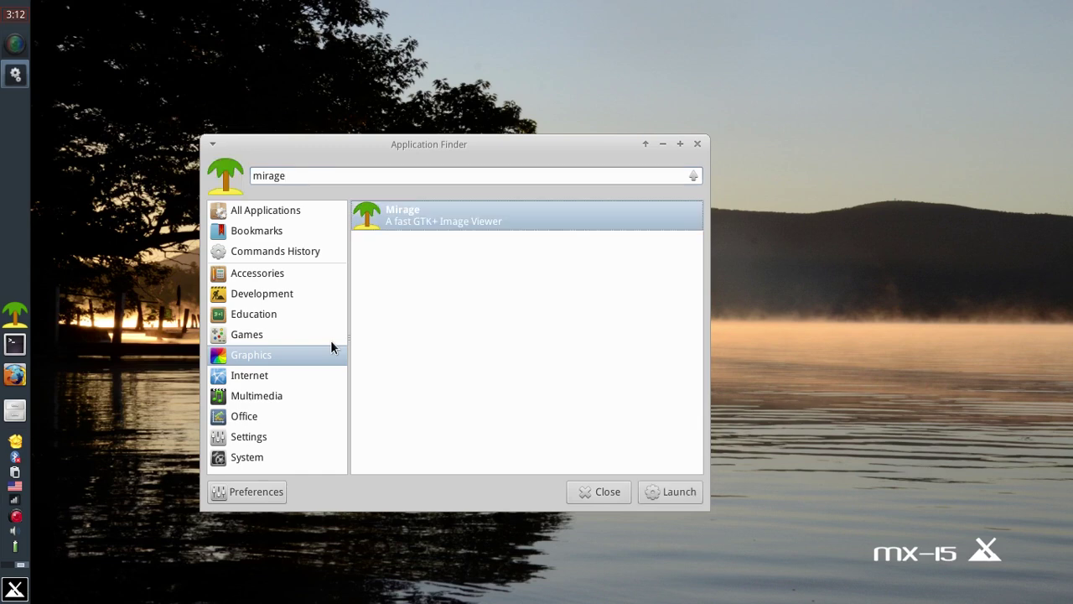
click(681, 492)
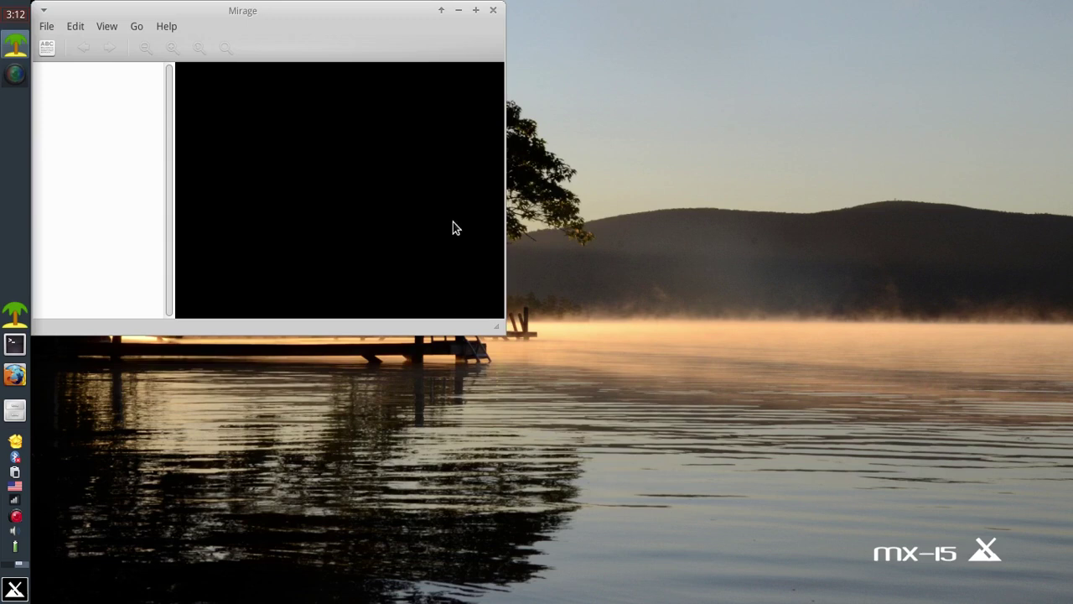
click(493, 10)
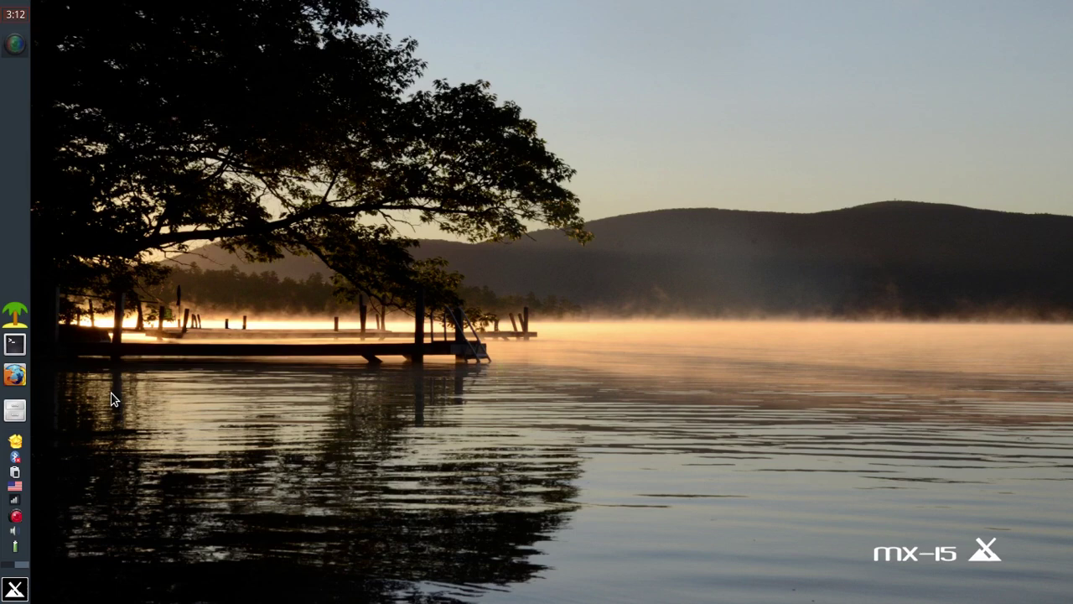
Launch MX Panel Orientation by searching 'pan' in the applications menu
key(super)
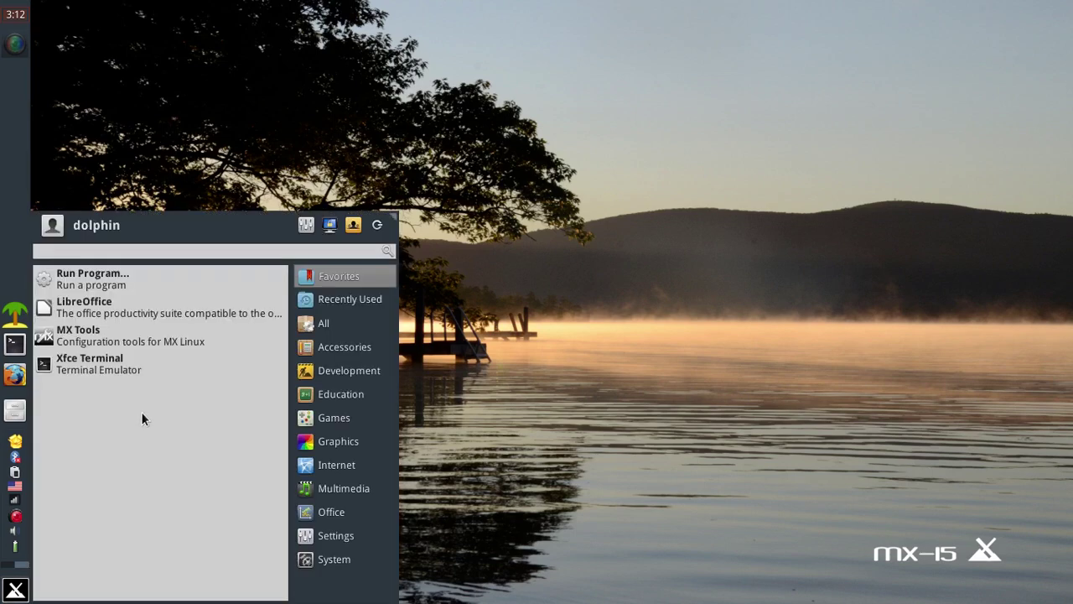
text(pa)
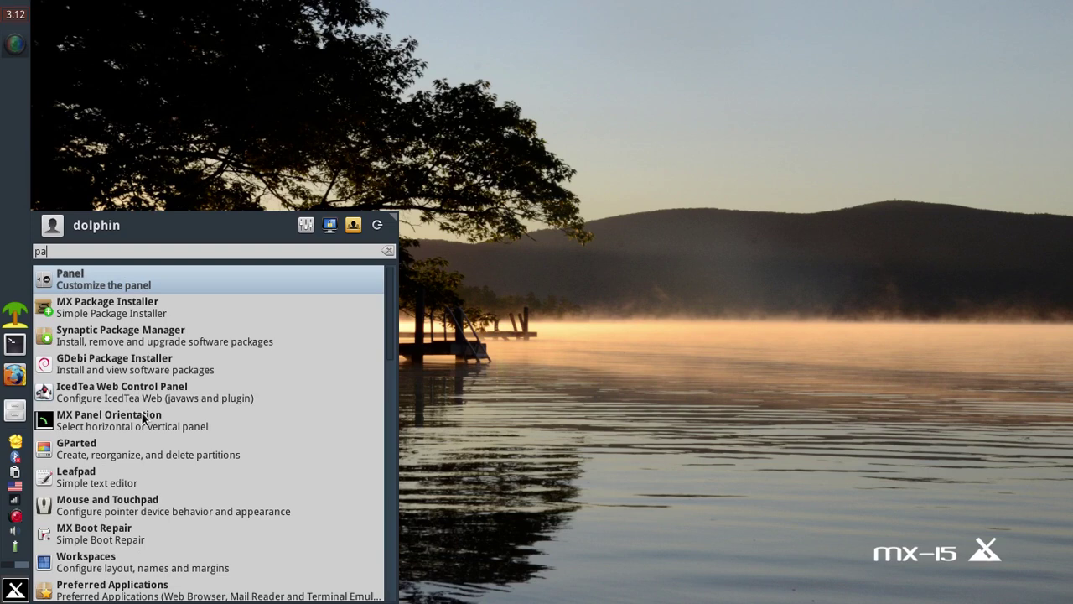
text(n)
key(Down)
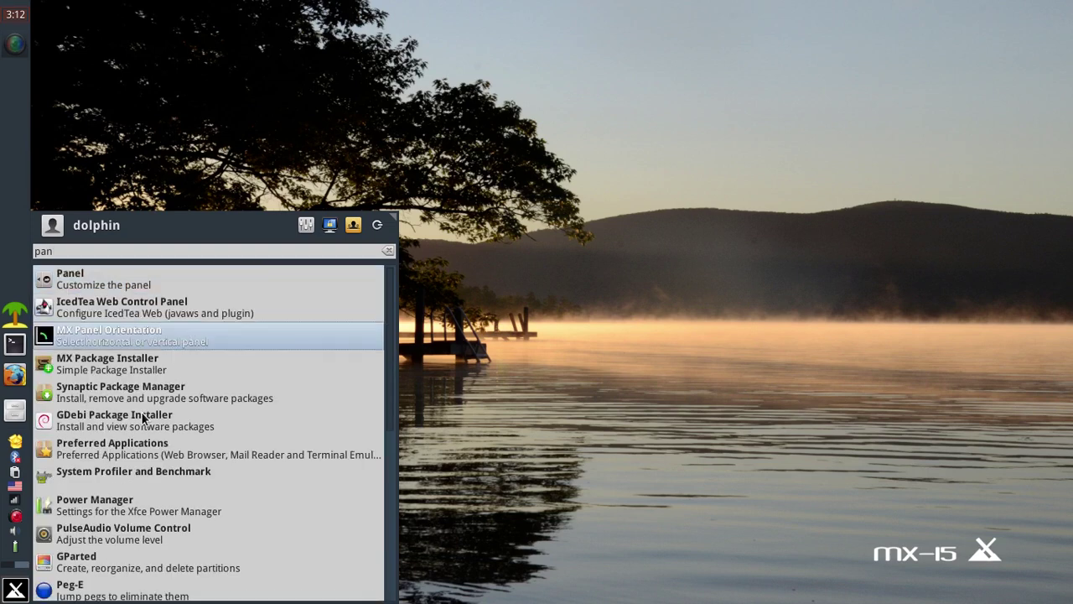
key(Down)
key(Return)
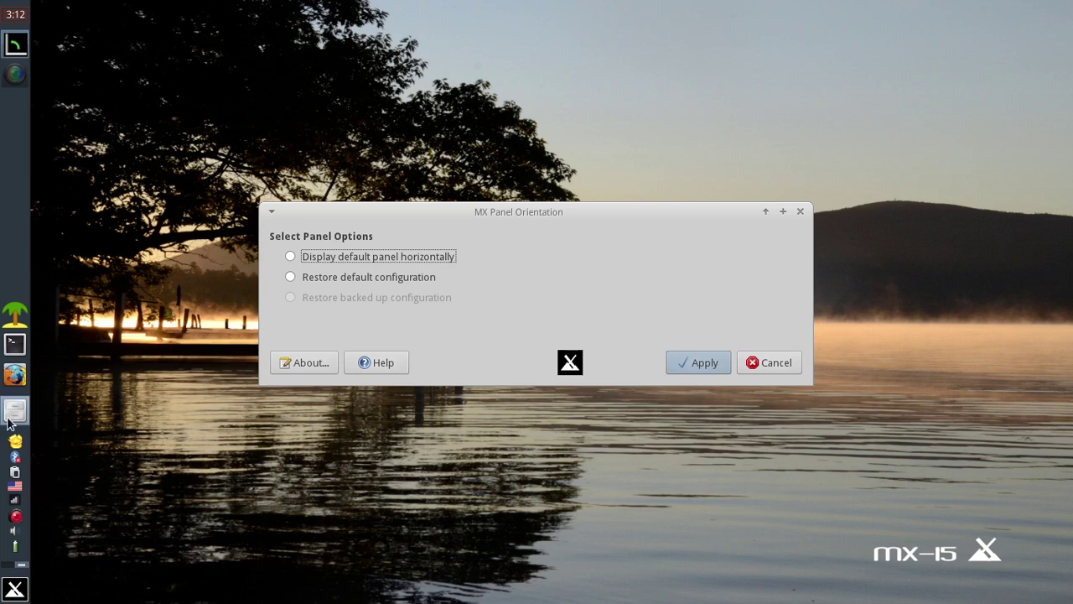
Apply 'Display default panel horizontally' and accept the backup notice
click(340, 251)
click(717, 363)
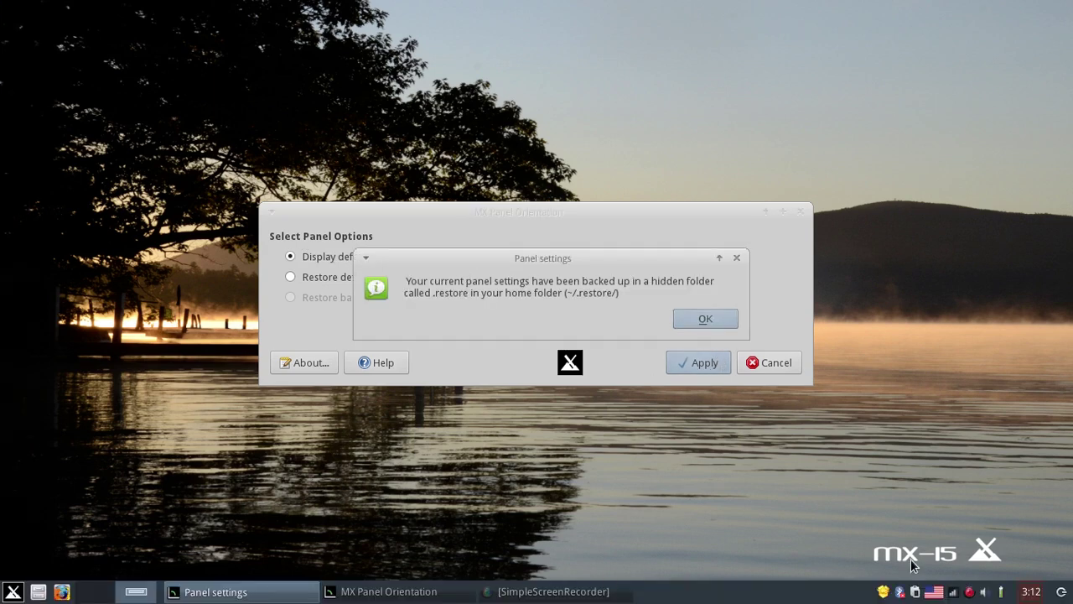
click(705, 318)
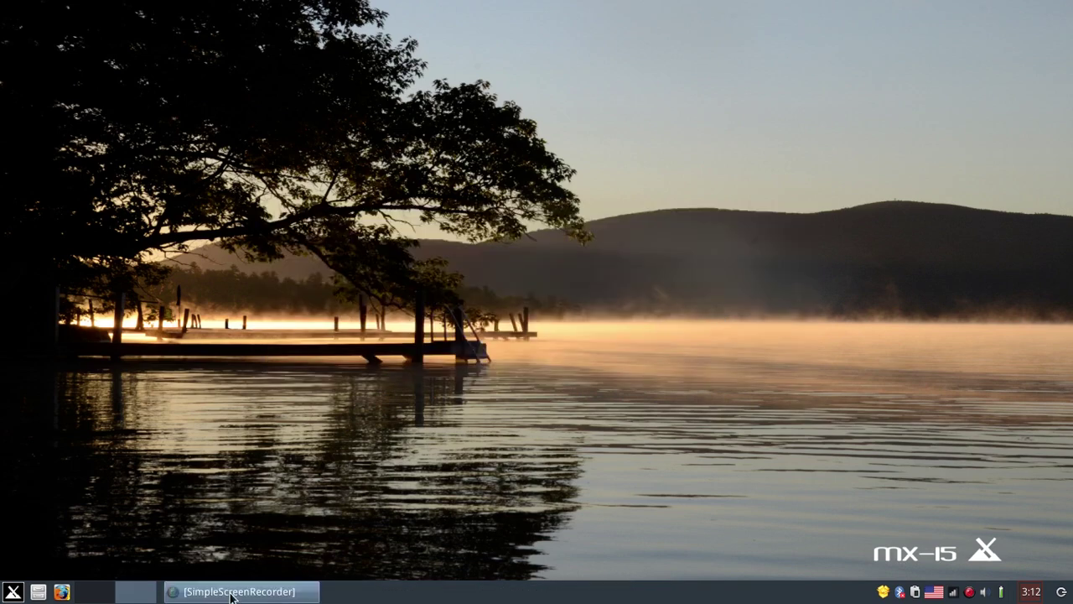
Open Panel settings by searching 'pa', then close it again
click(10, 593)
text(pa)
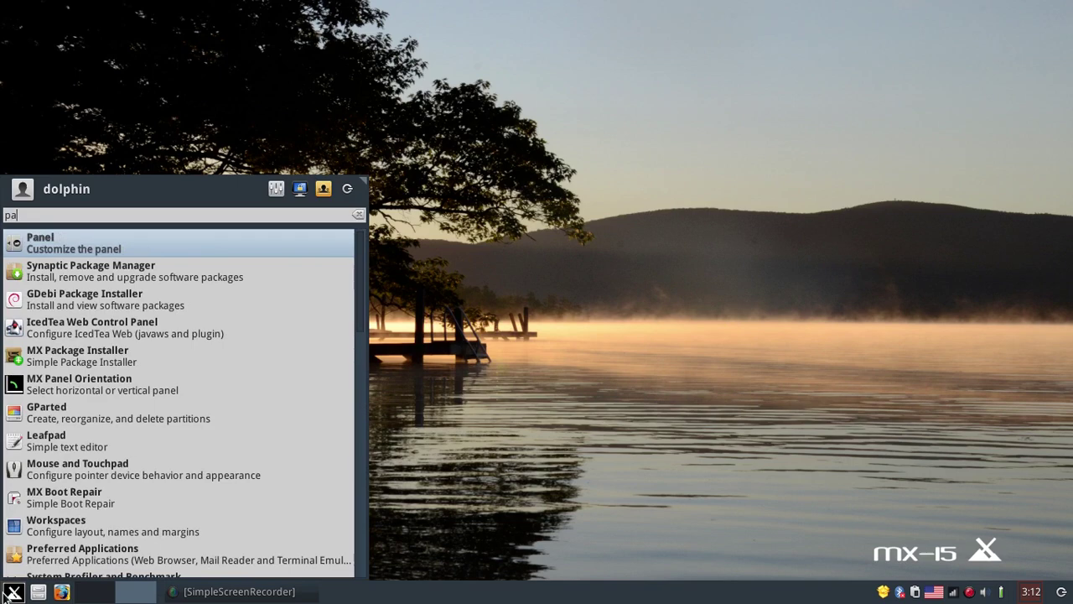
key(Return)
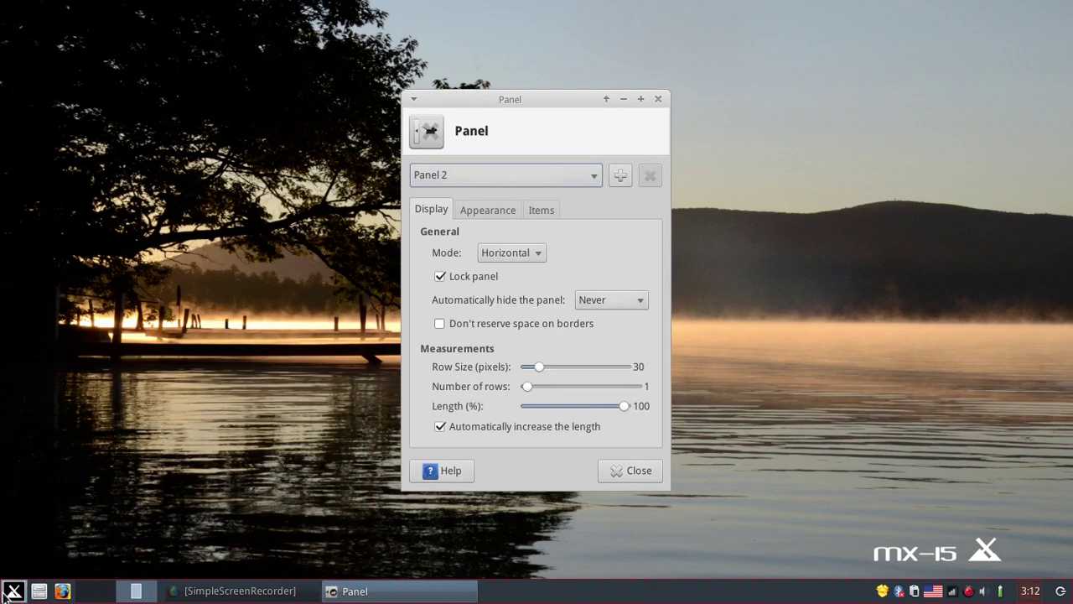
key(Escape)
Relaunch MX Panel Orientation via an 'mx' search and apply 'Restore backed up configuration'
click(10, 594)
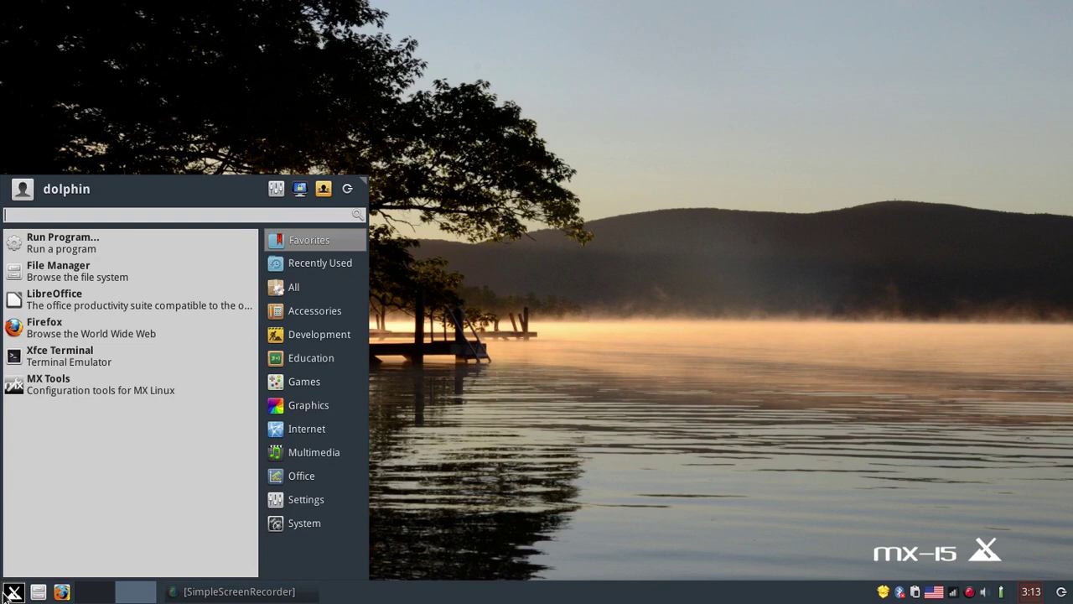
text(mx)
key(Down)
key(Down)
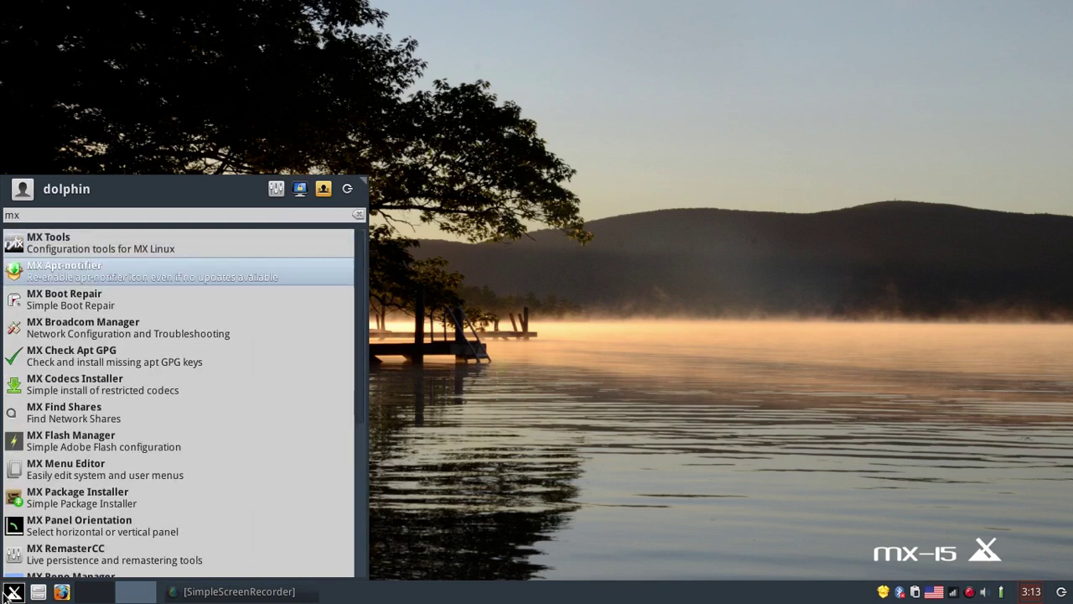
key(Down)
key(Down)
key(Down)
key(Down)
key(Down)
key(Down)
key(Down)
key(Down)
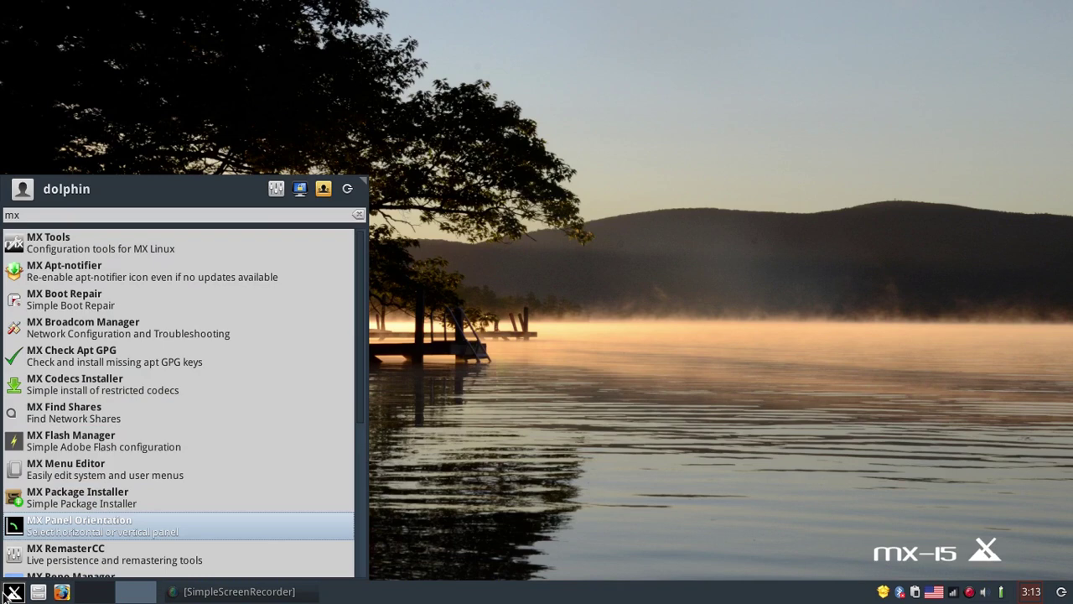
key(Return)
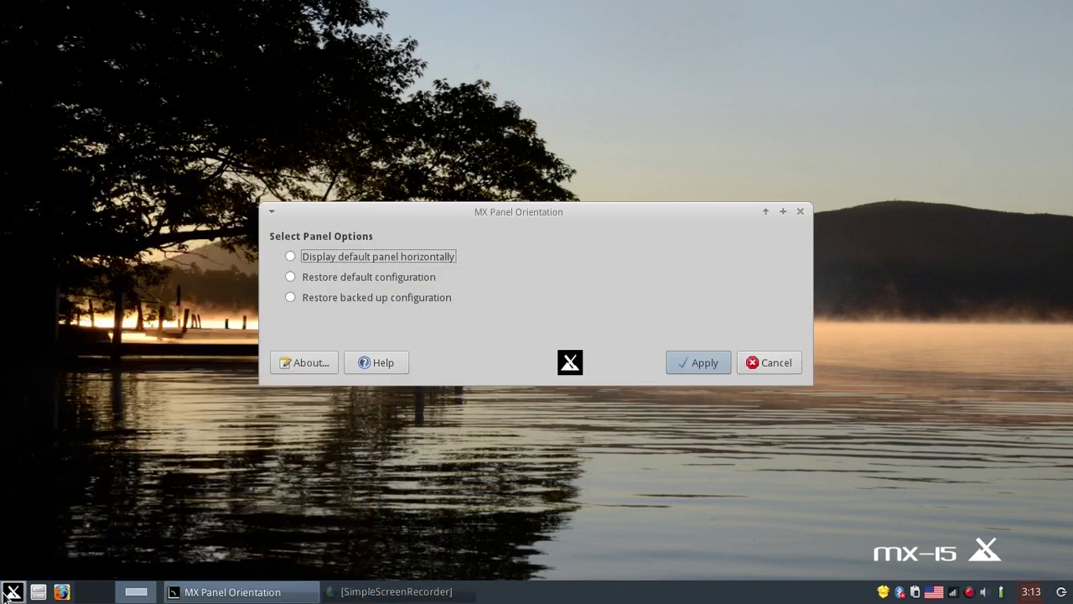
click(355, 298)
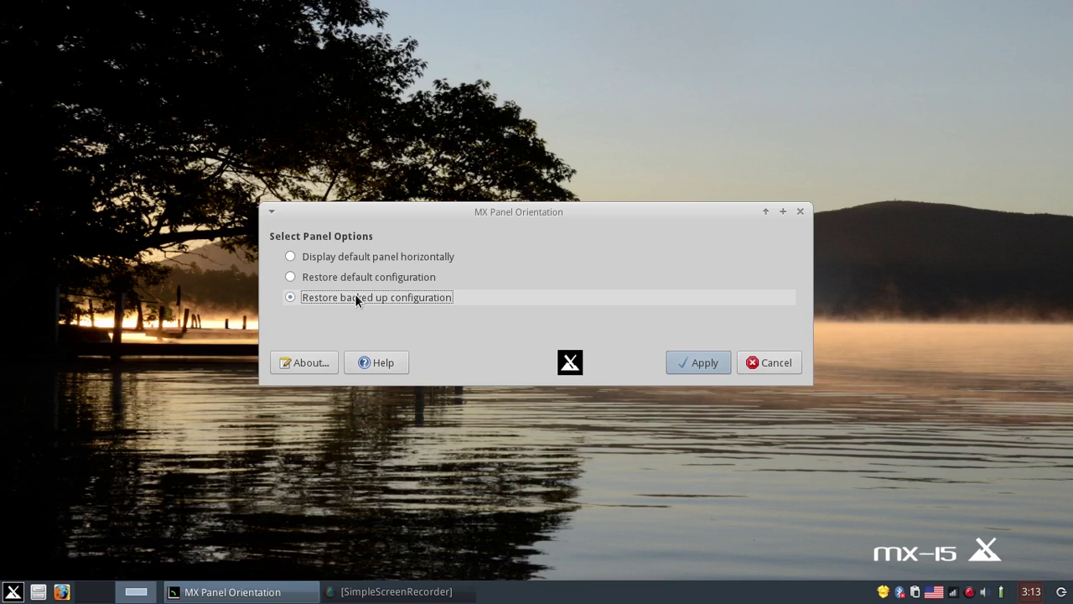
click(706, 363)
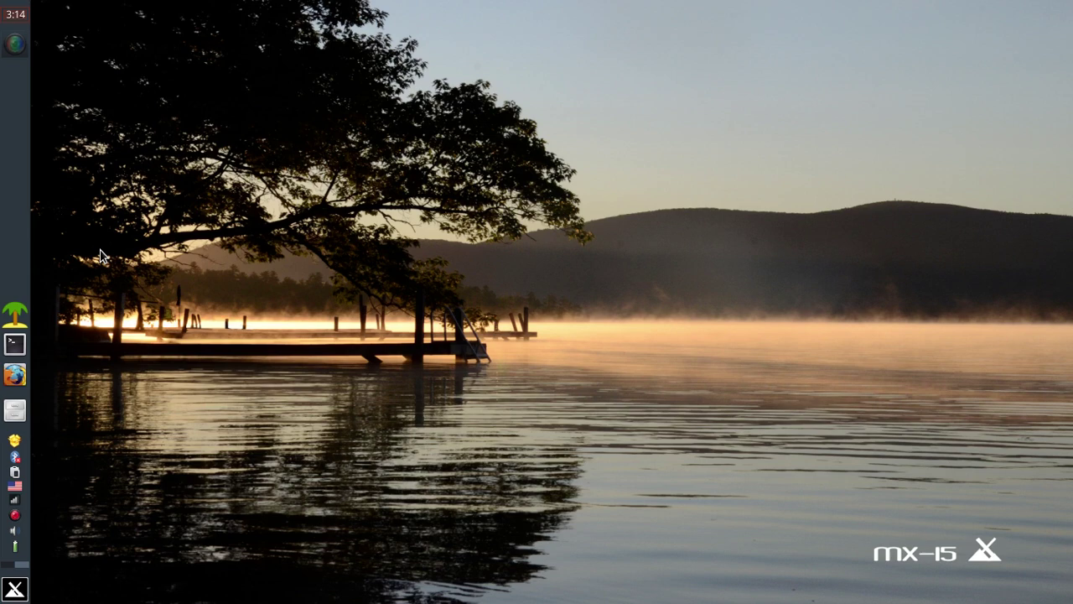
Bring down the F4 drop-down terminal and close it with the exit command
key(F4)
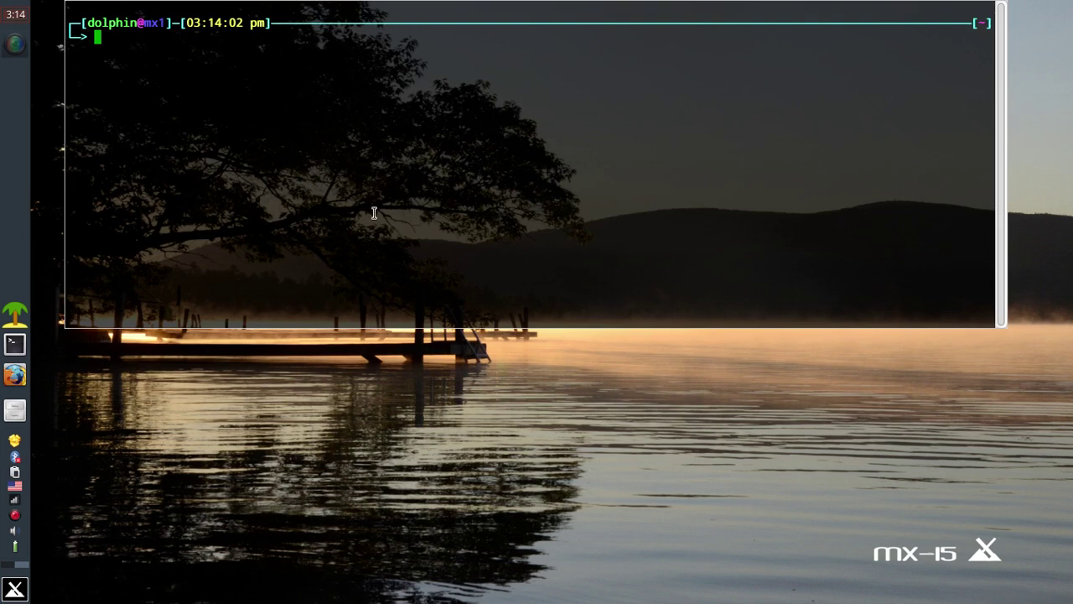
text(exit)
key(Return)
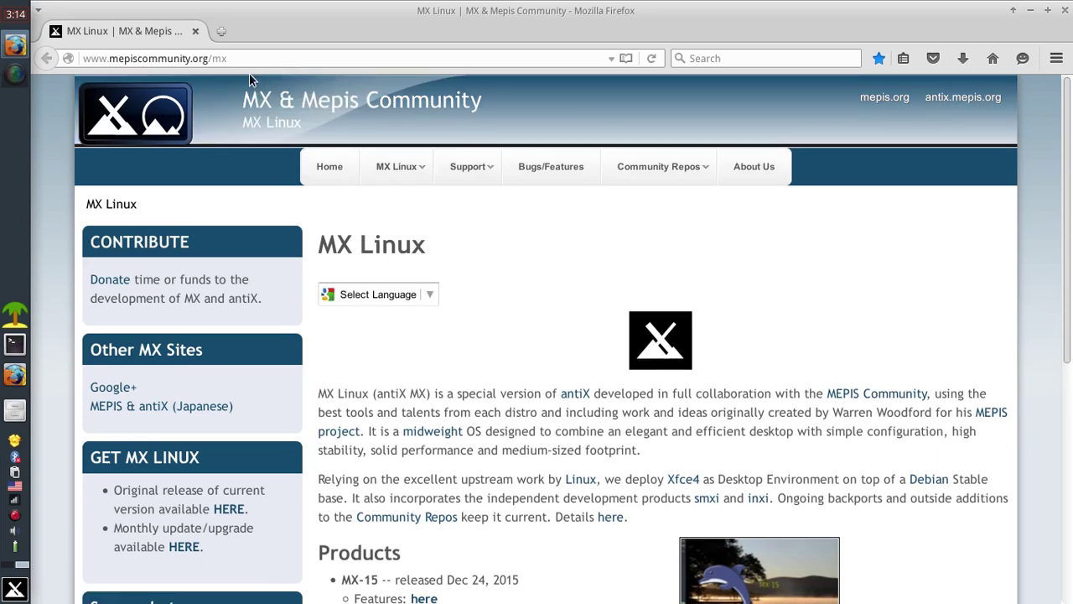
Check the site's MX Linux and Support menus, then open Support > Forum
mouse_move(413, 167)
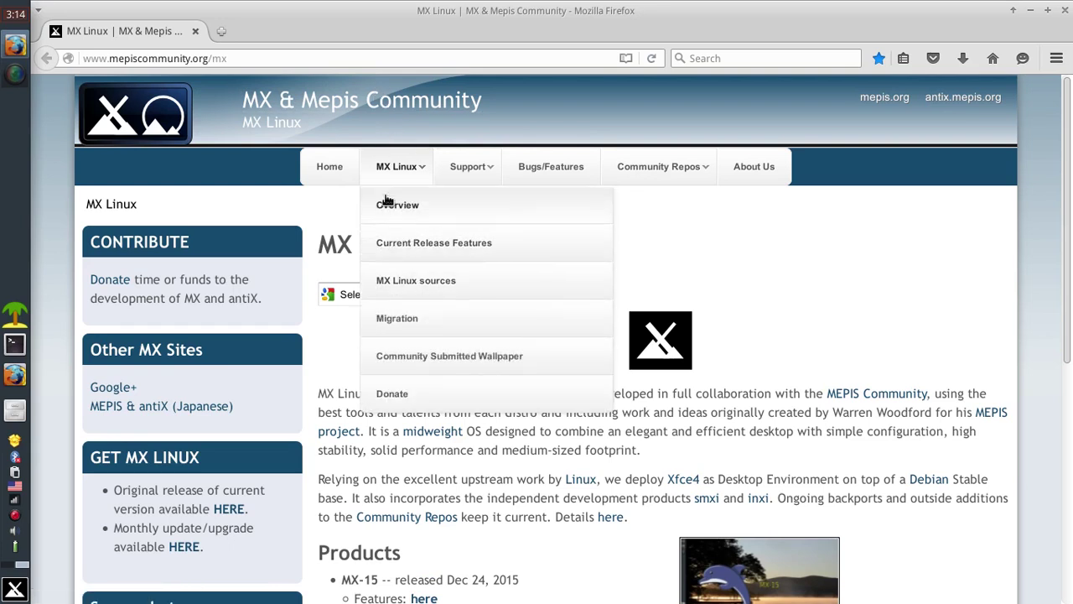
mouse_move(487, 165)
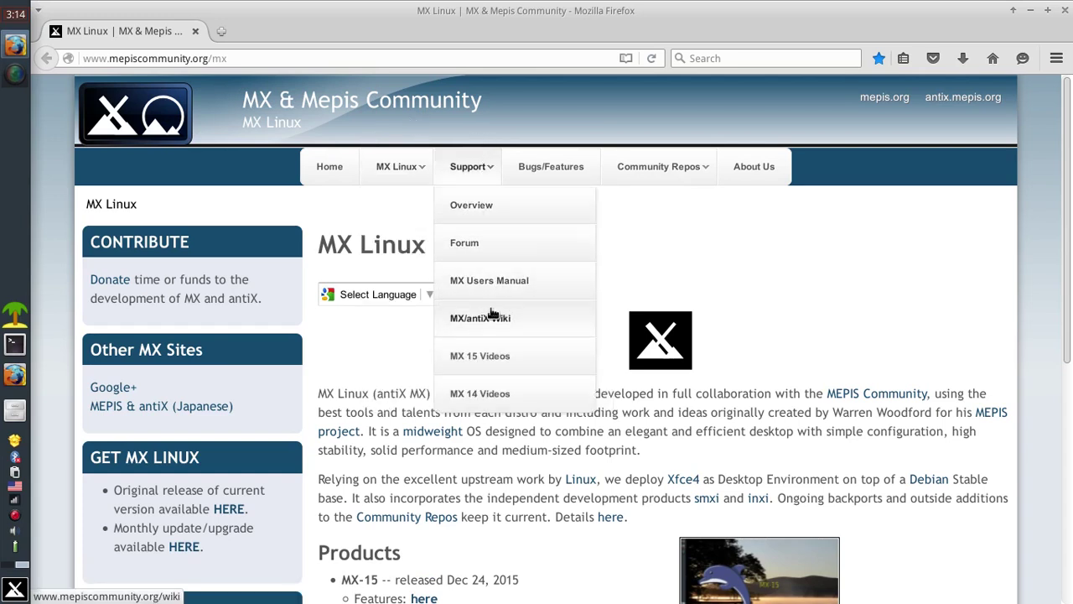
click(470, 244)
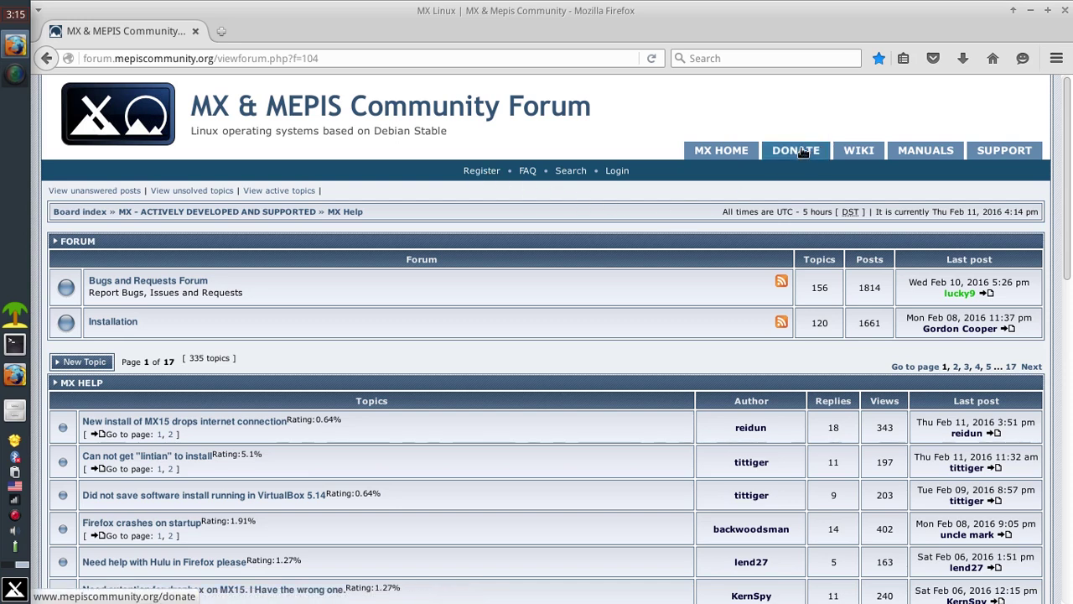
Open DONATE from the forum header, scroll down to the Funds section and back up
click(791, 157)
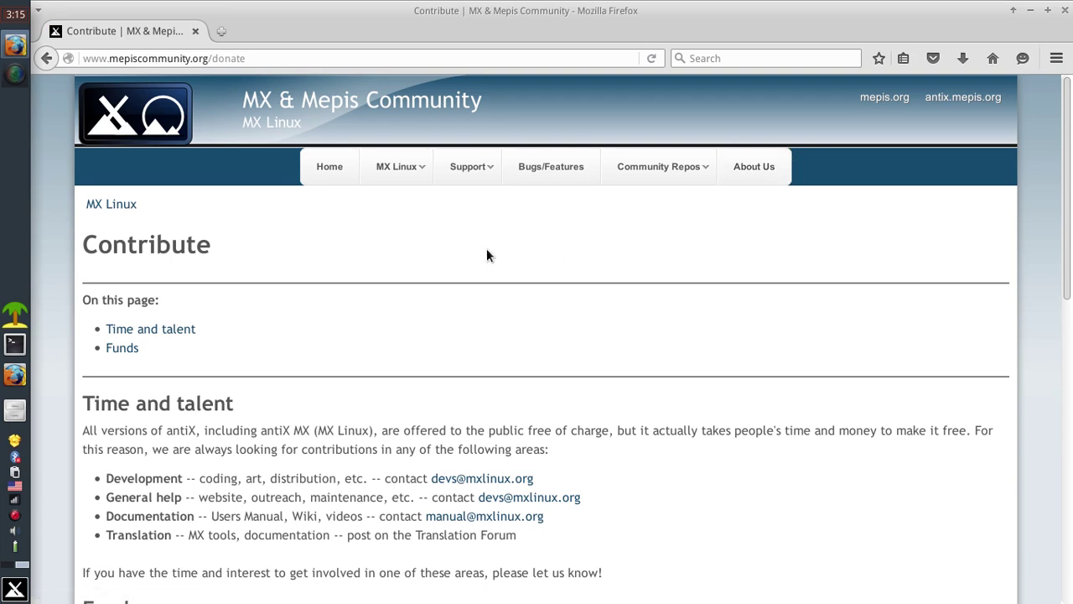
scroll(486, 249, down, 10)
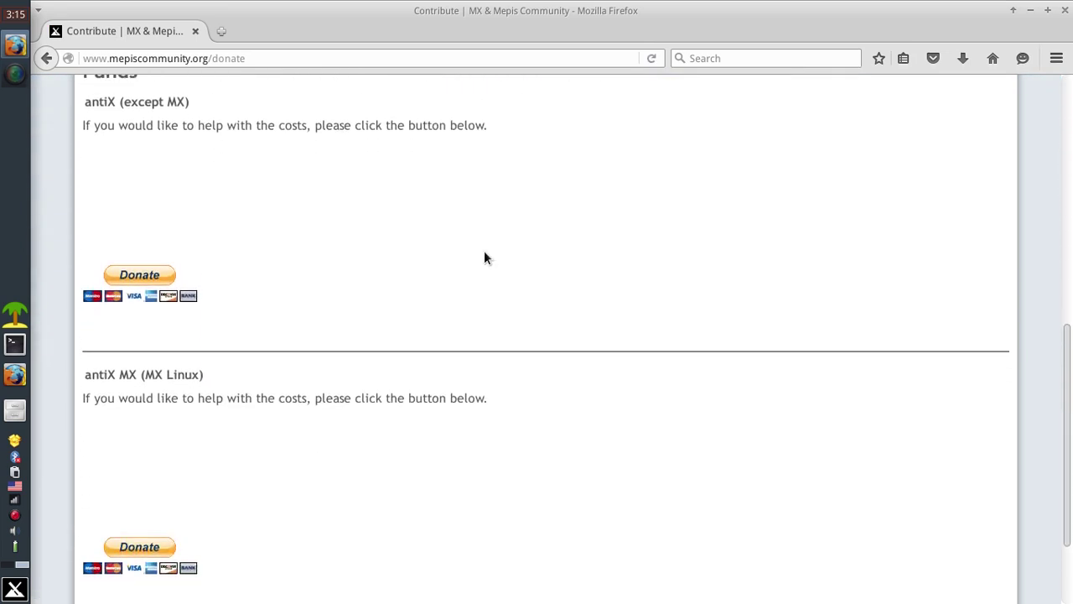
scroll(484, 251, down, 2)
scroll(484, 252, up, 10)
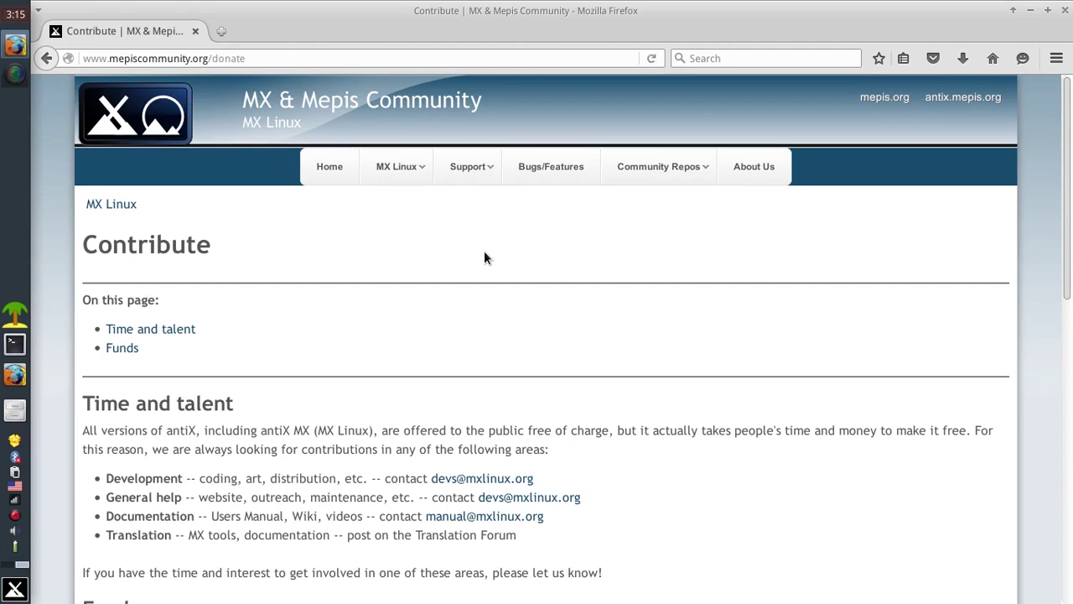
key(super)
text(mx)
key(Down)
key(Down)
key(Down)
key(Down)
key(Down)
key(Down)
key(Down)
key(Down)
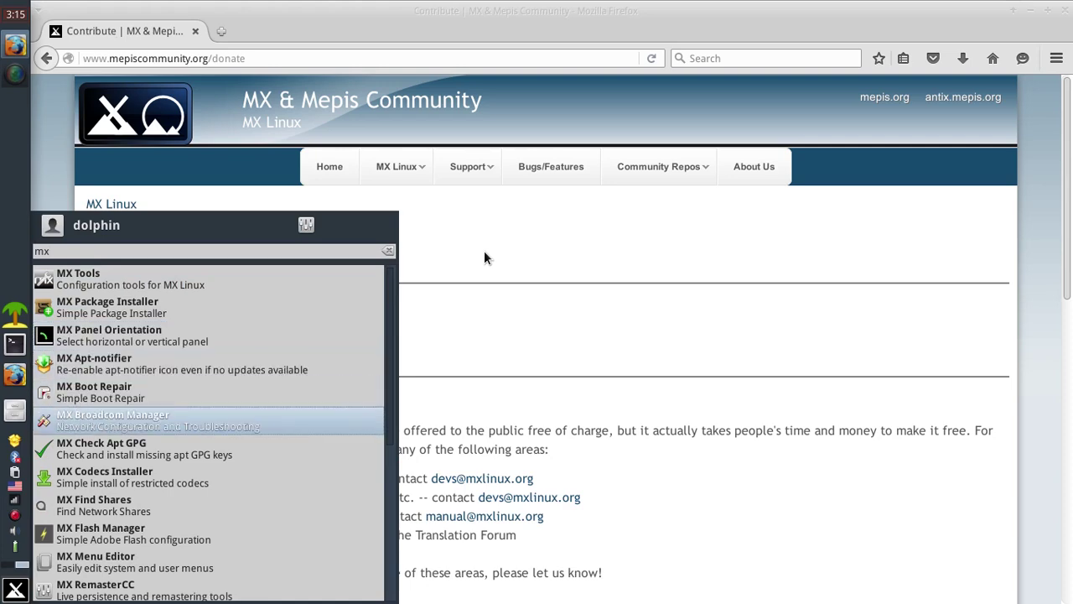
key(Down)
key(Down)
key(Down)
key(Down)
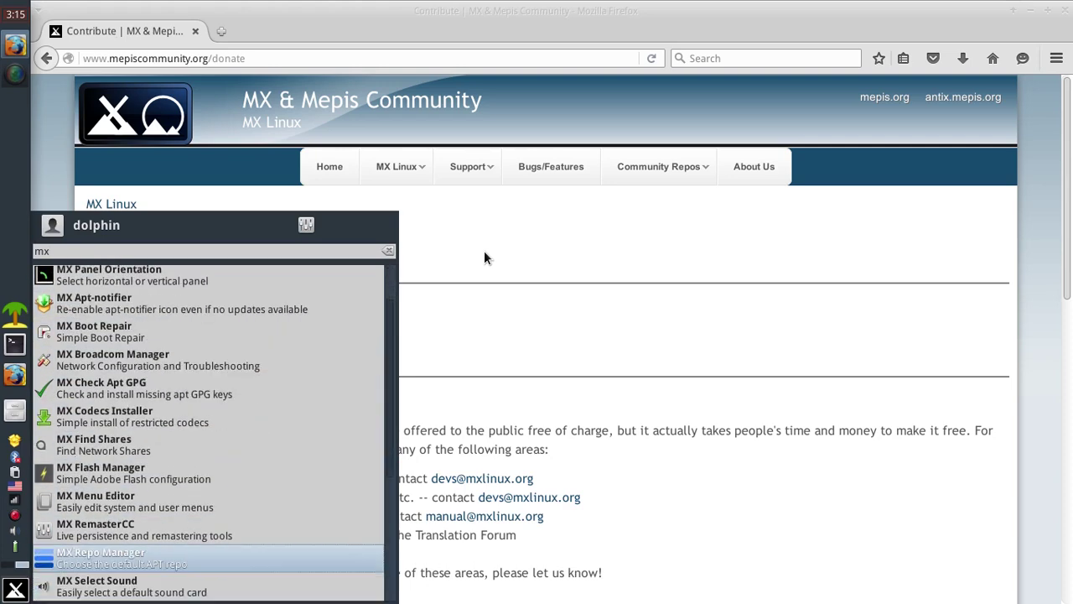
key(Return)
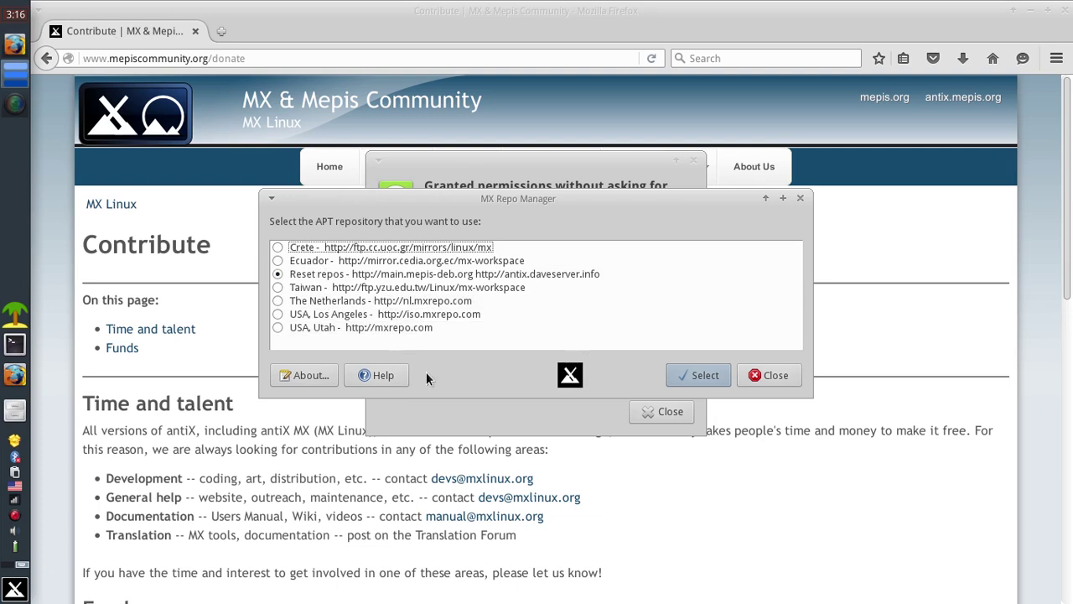
click(760, 375)
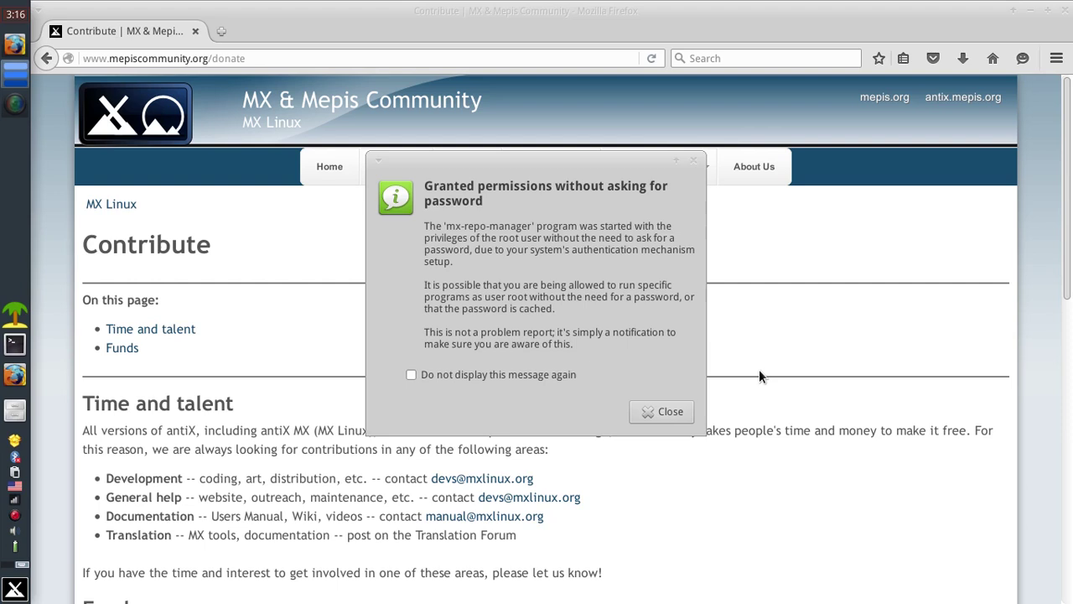
click(676, 411)
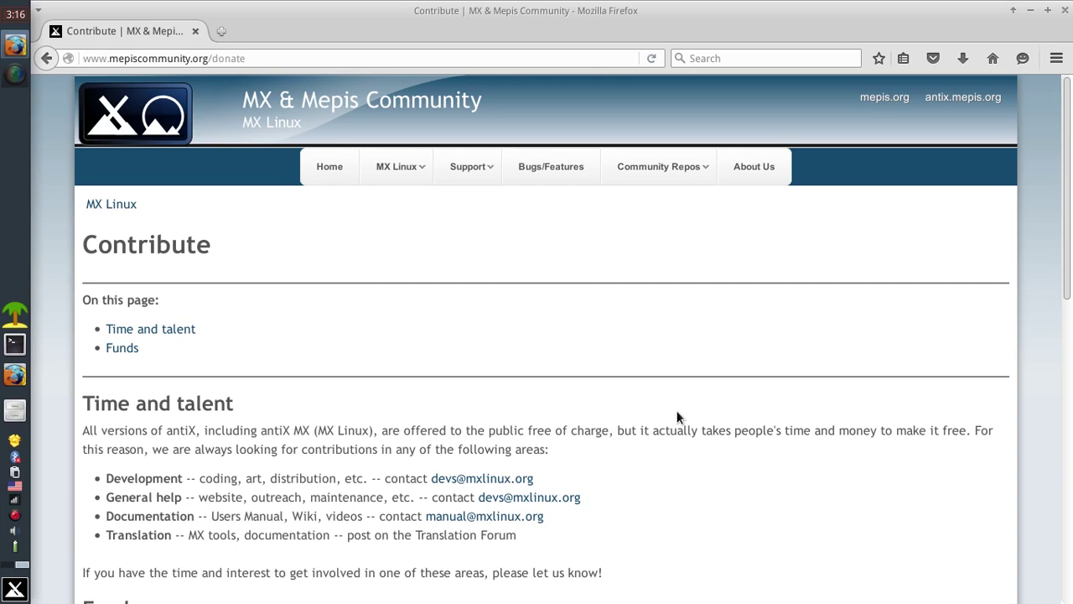